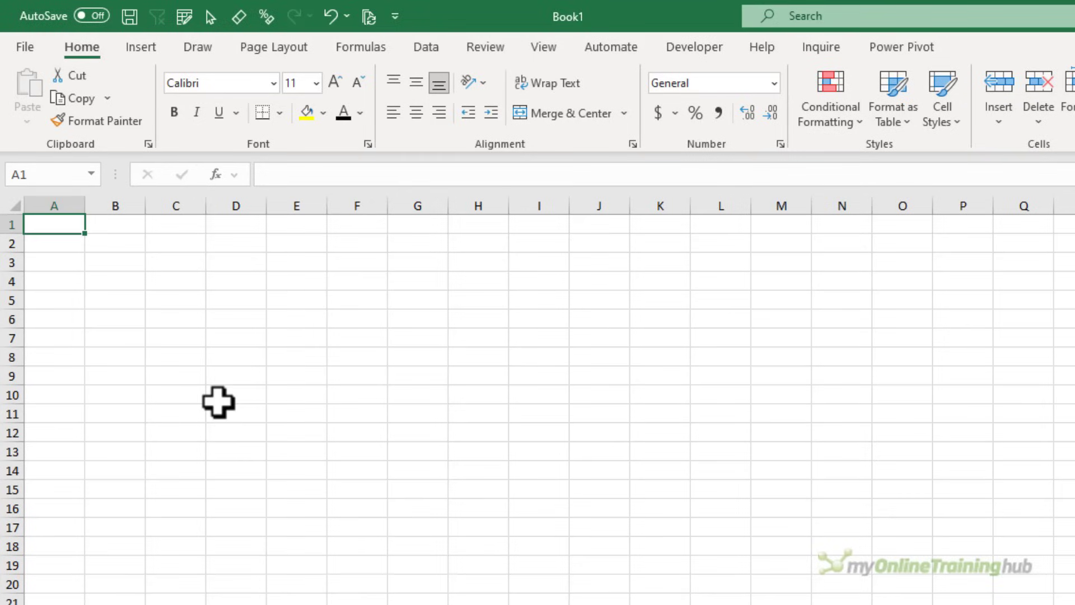
- AutoFit column A so the 1/01/2017 dates show in full instead of hash marks
double_click(85, 205)
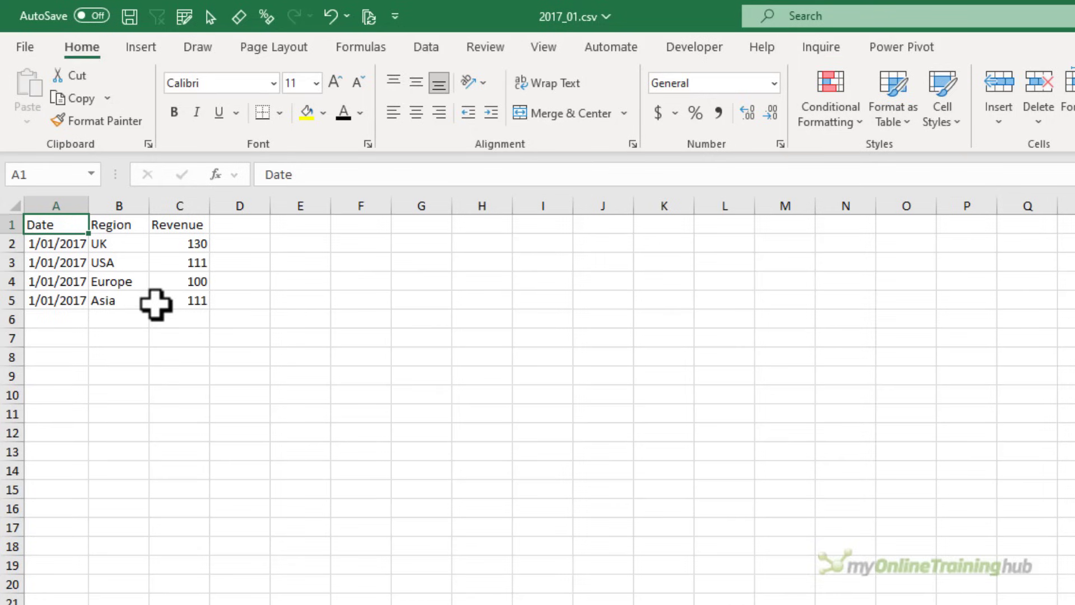
- Close 2017_01.csv without saving and start a Get Data From Folder import
key(ctrl+w)
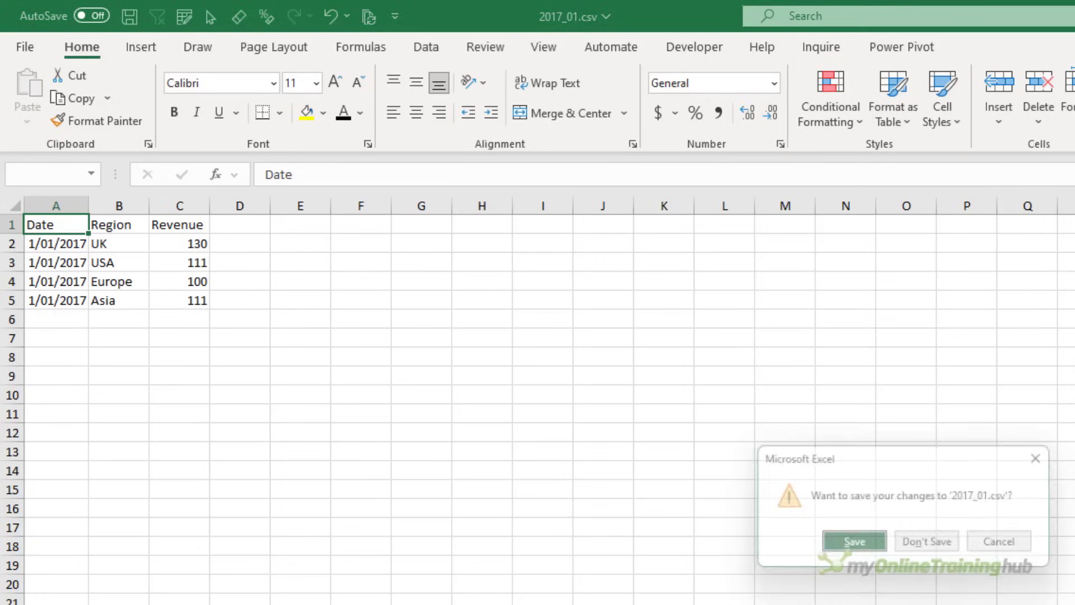
click(947, 544)
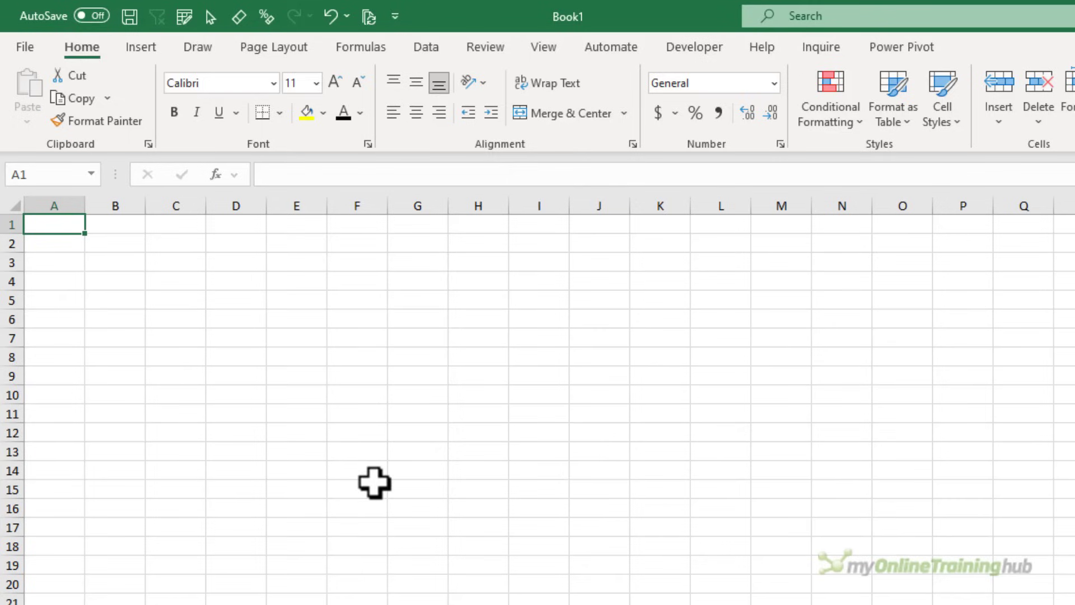
click(426, 46)
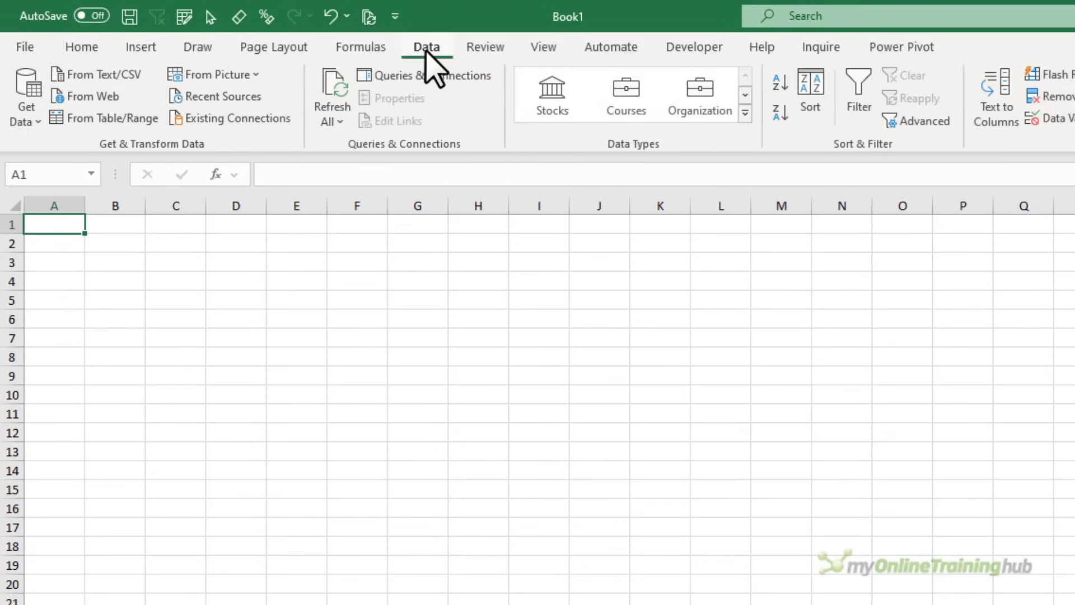
click(36, 120)
mouse_move(127, 174)
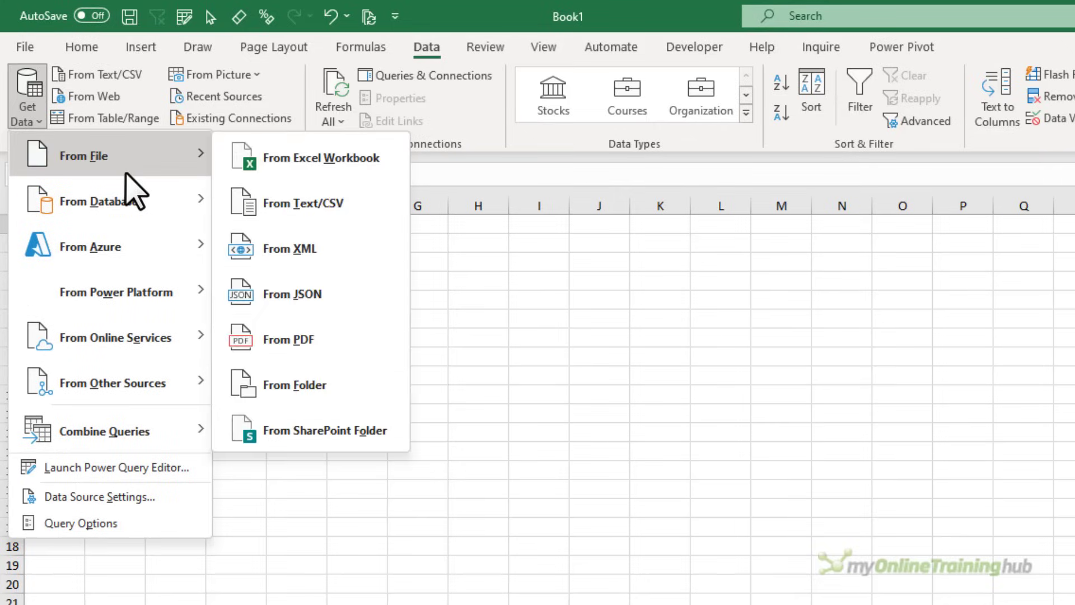
click(347, 386)
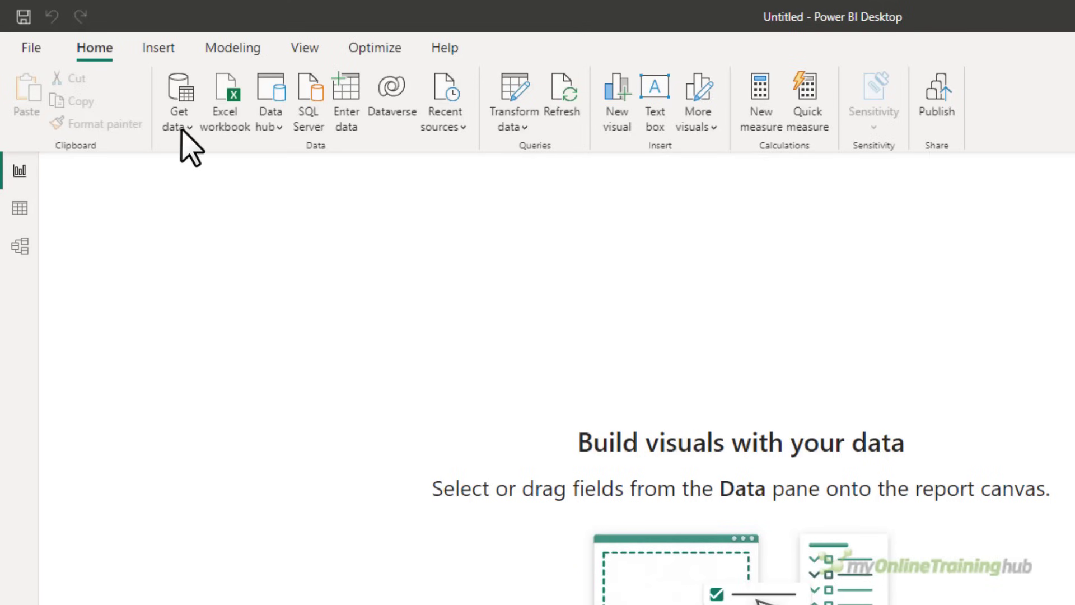
click(181, 129)
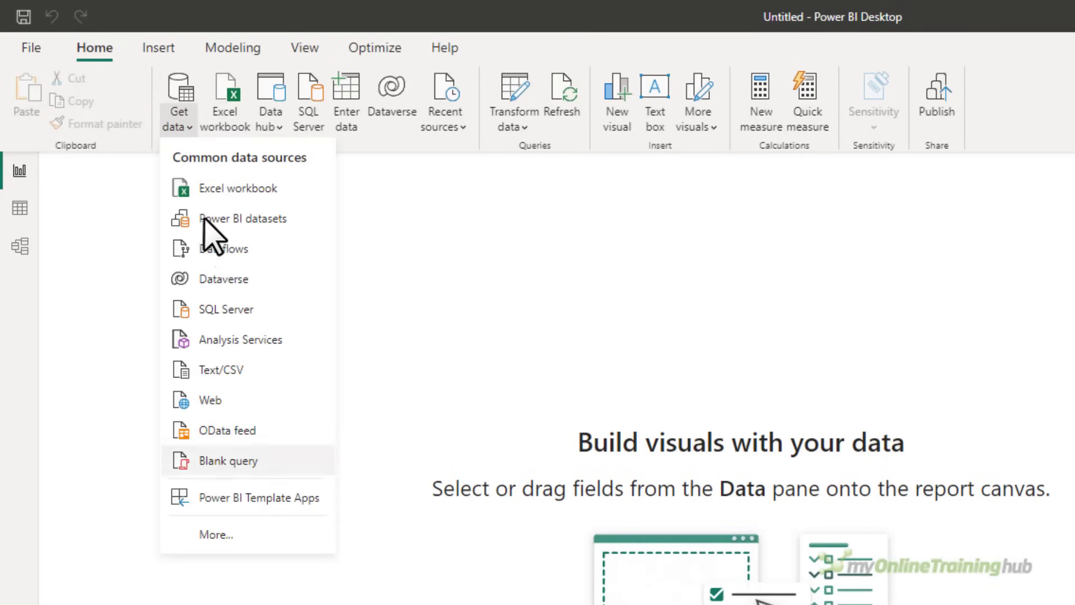
click(284, 526)
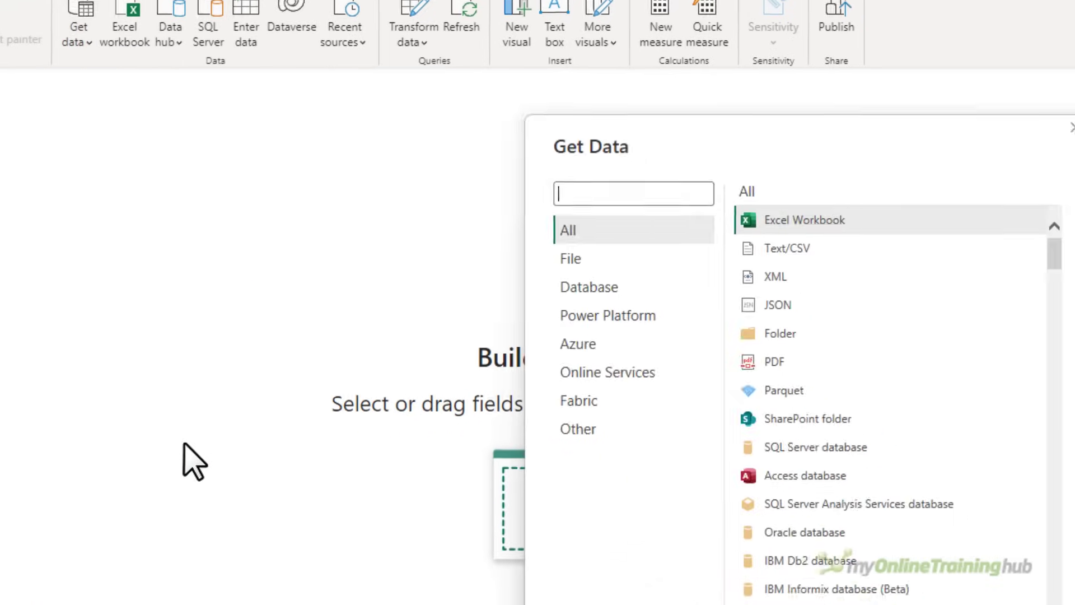
click(666, 224)
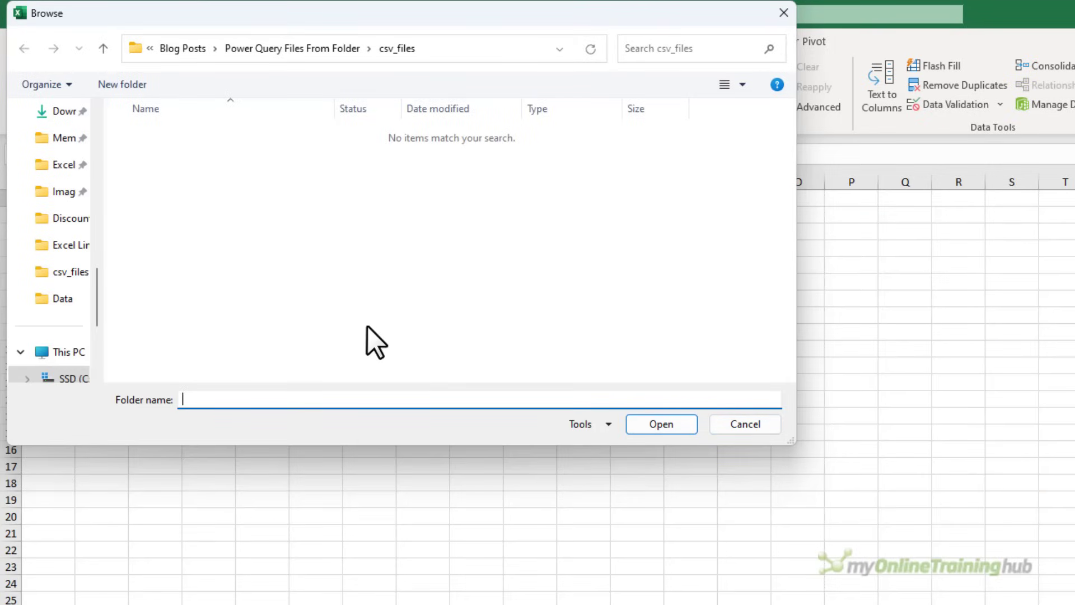
- Connect to the csv_files folder and show the Combine options for its seven 2017 files
click(637, 425)
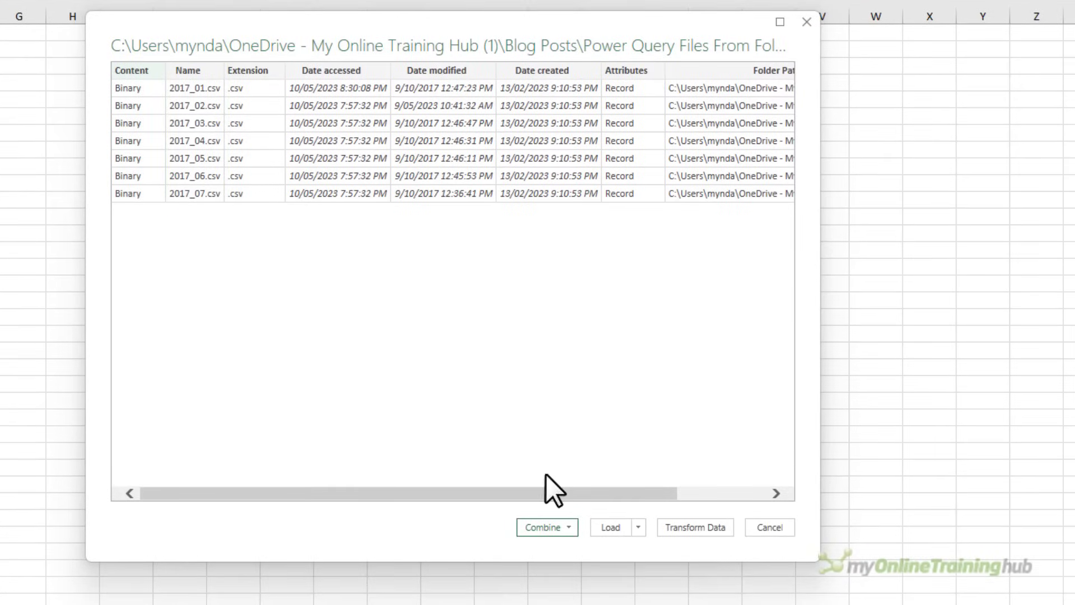
click(568, 531)
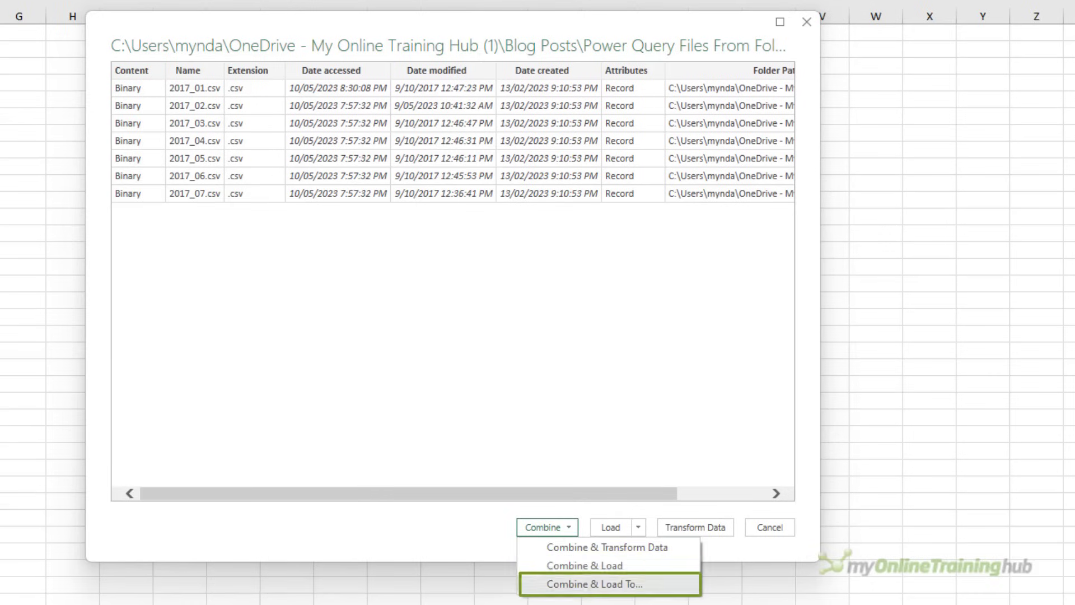
- Load the file list as the csv_files query, check the Name filter, and combine the Content column
key(Escape)
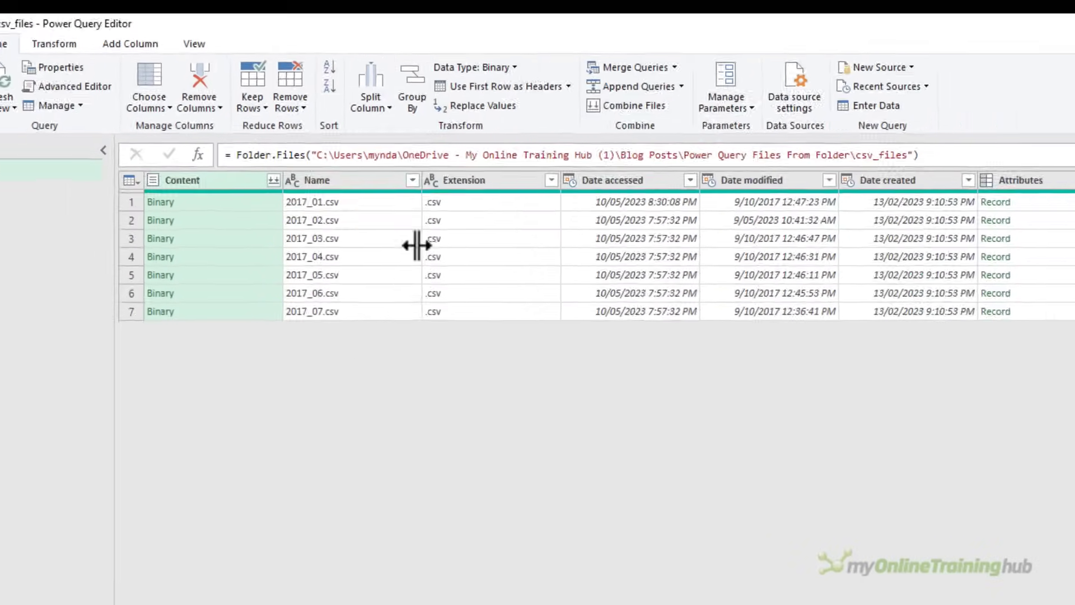
click(264, 143)
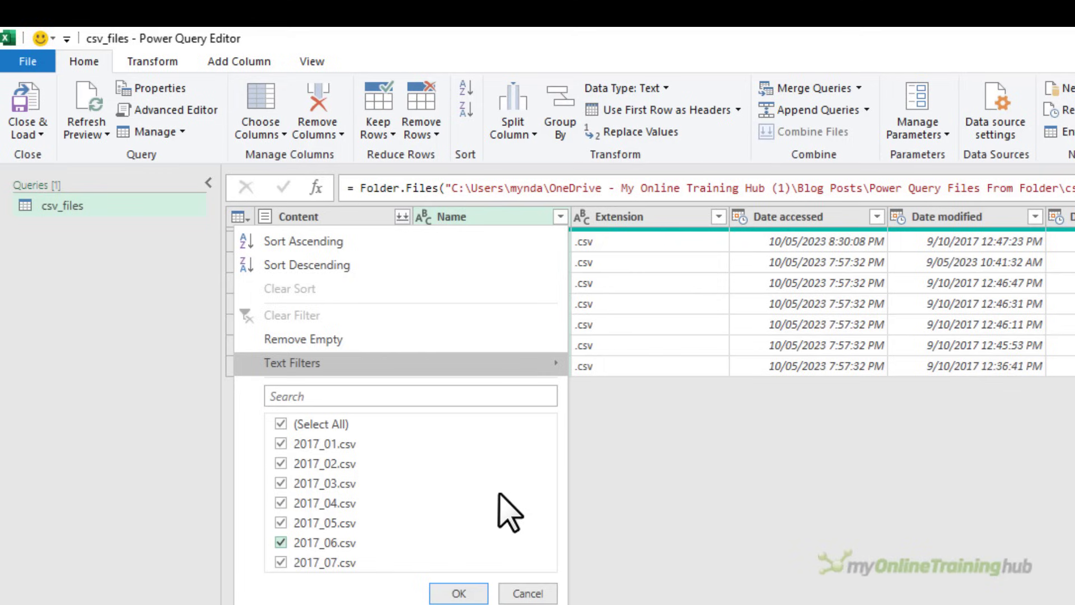
click(523, 592)
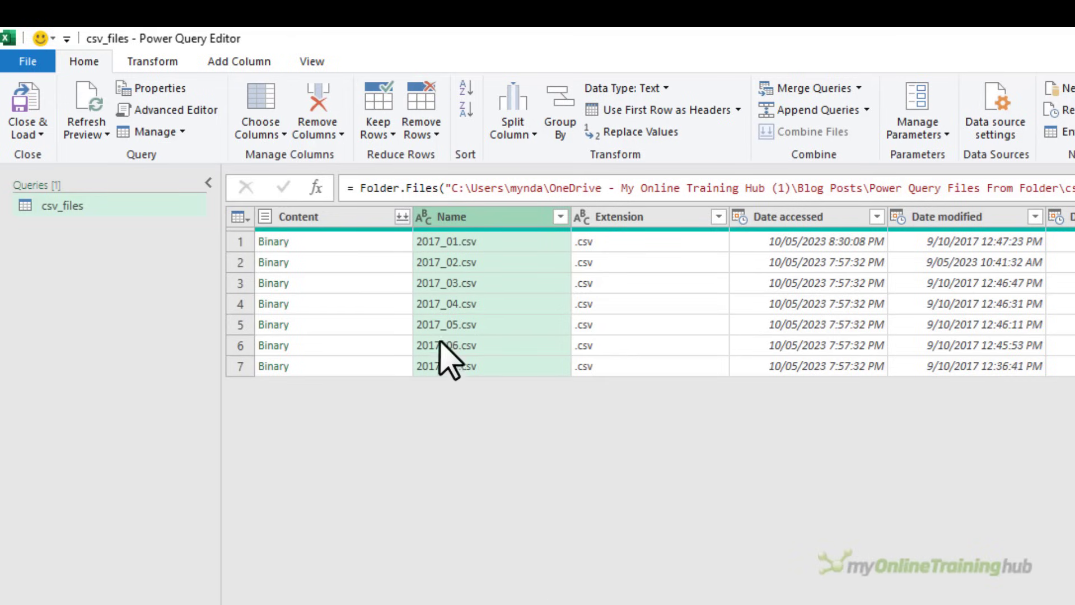
click(402, 217)
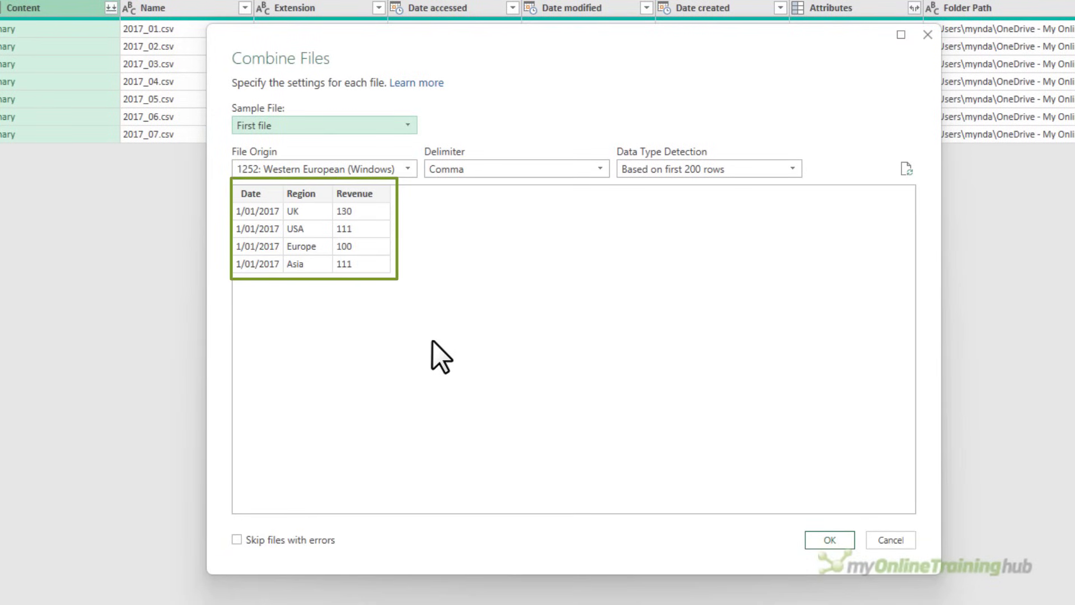
- Combine the files with First file sample, 1252 encoding, comma delimiter and first-200-rows type detection
click(405, 130)
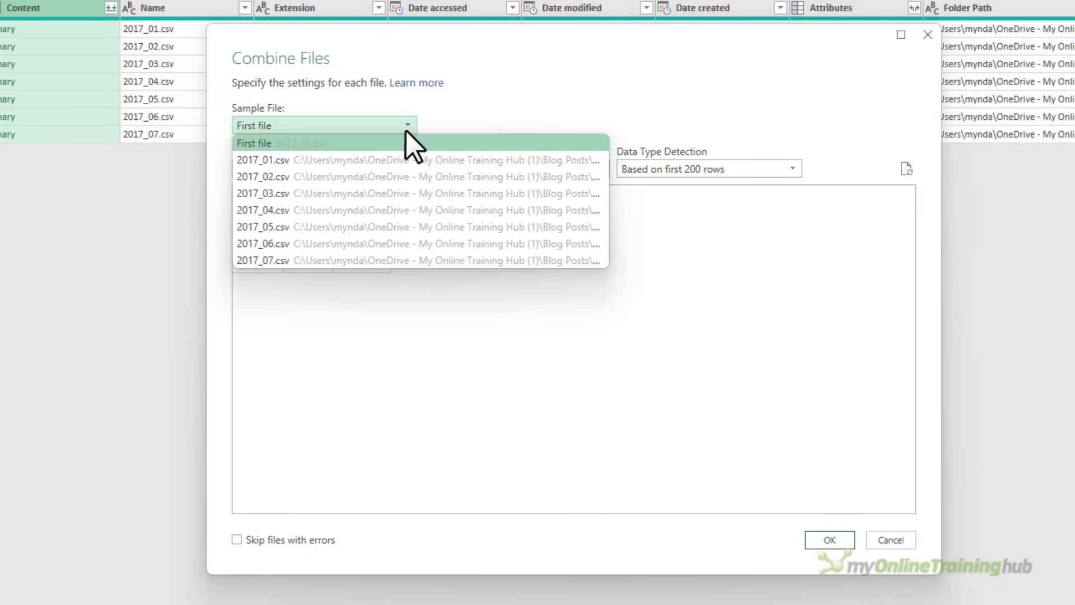
click(405, 130)
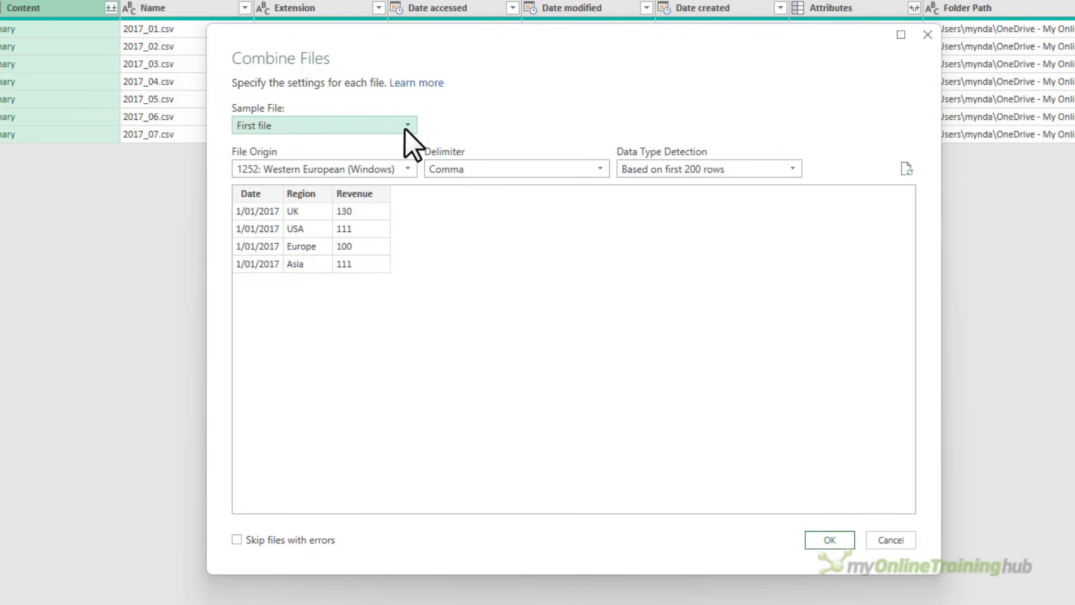
click(406, 170)
click(406, 170)
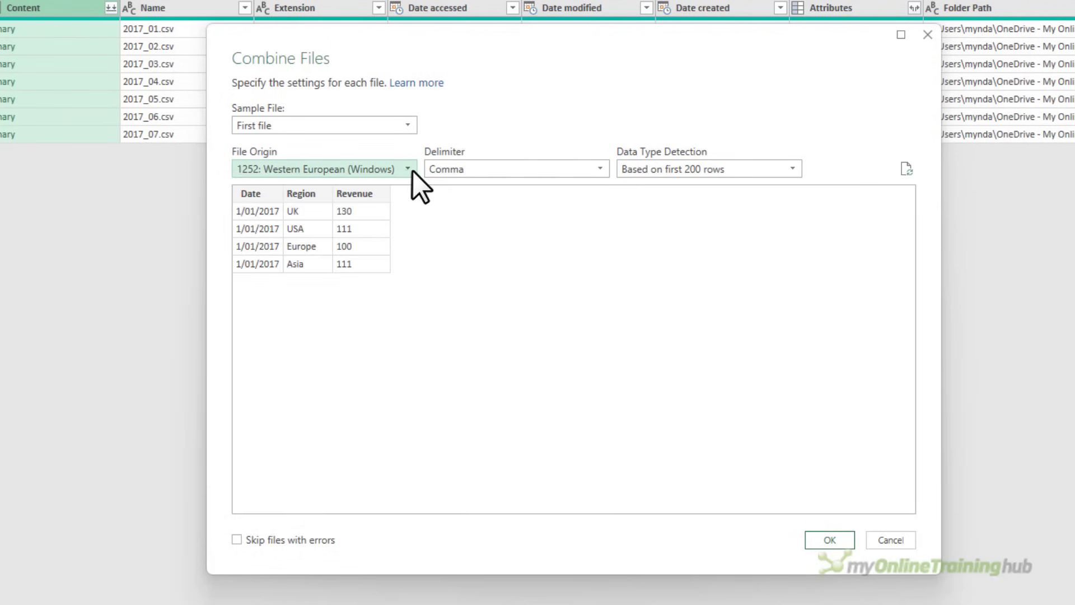
click(596, 171)
click(596, 171)
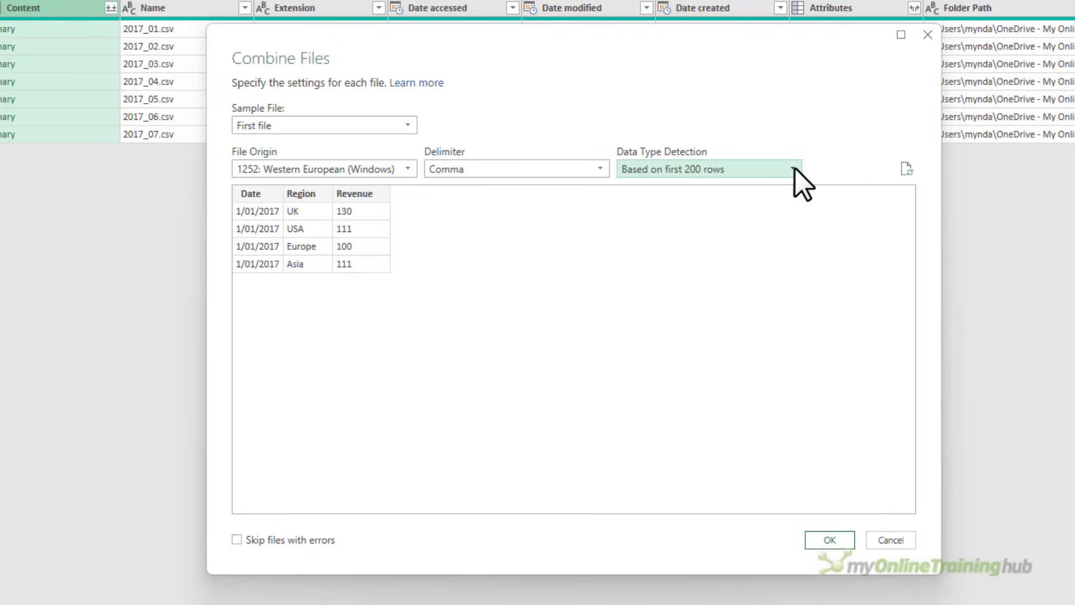
click(795, 169)
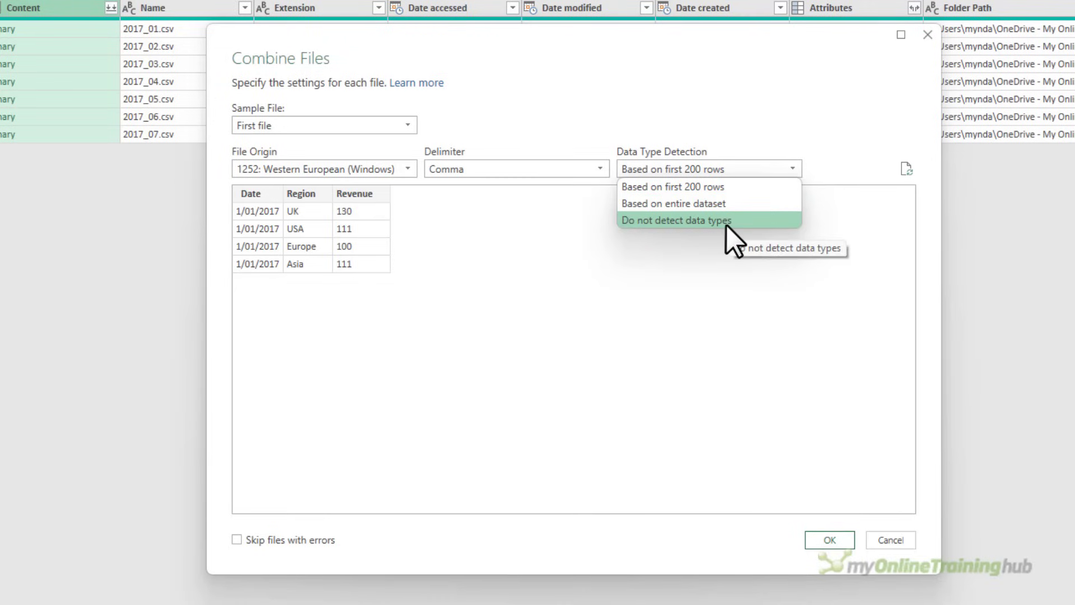
click(788, 170)
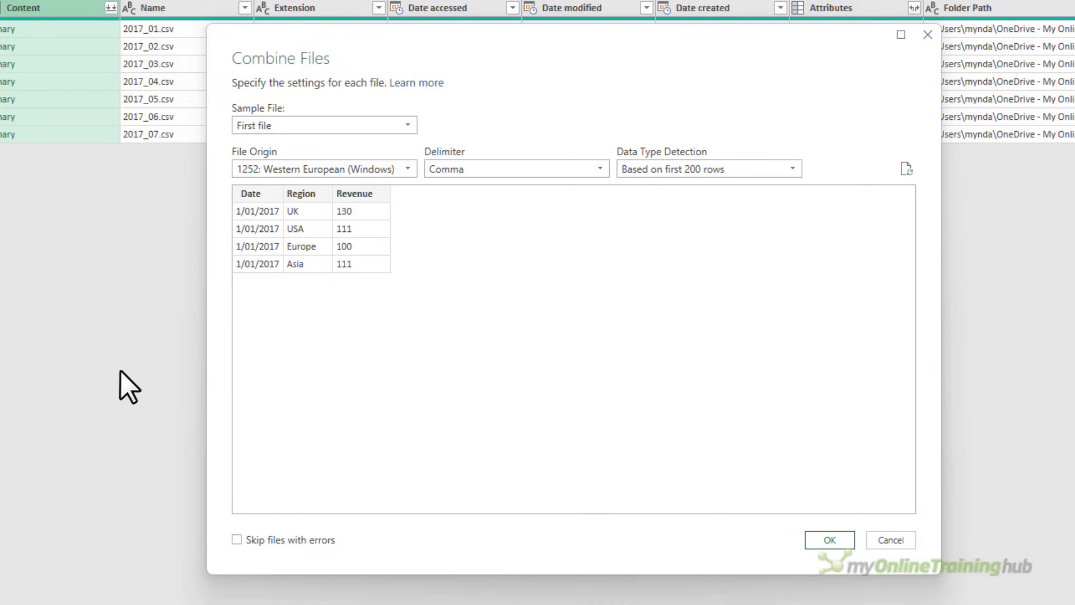
click(844, 543)
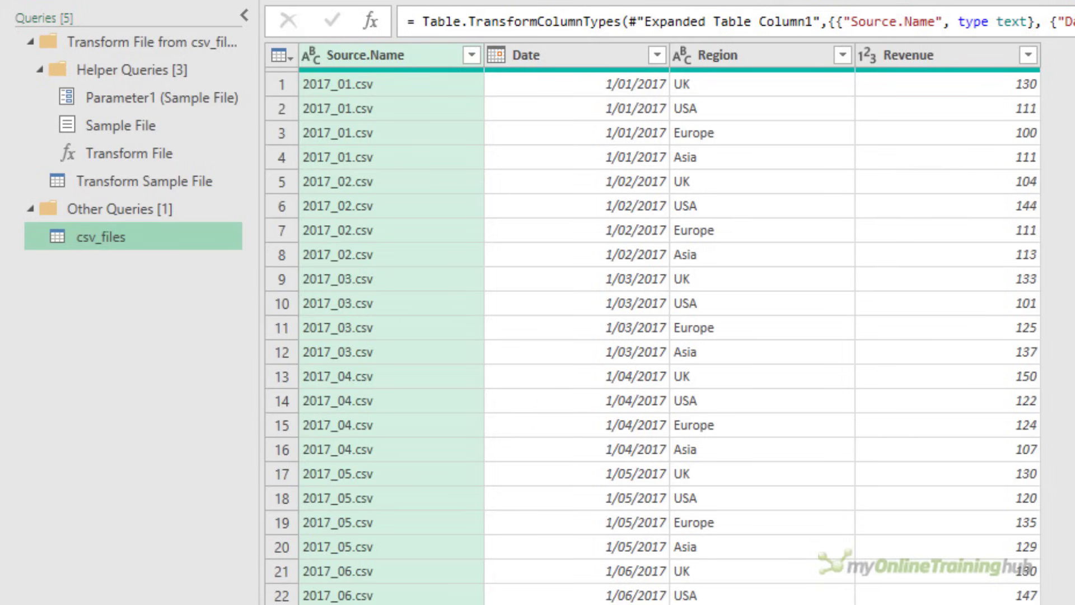
click(199, 181)
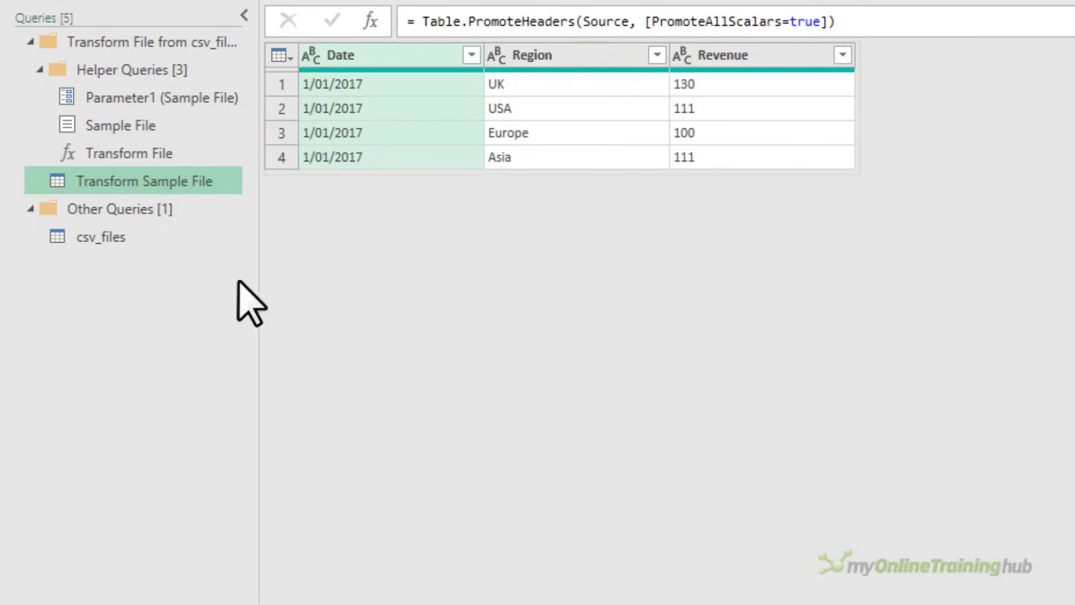
click(124, 239)
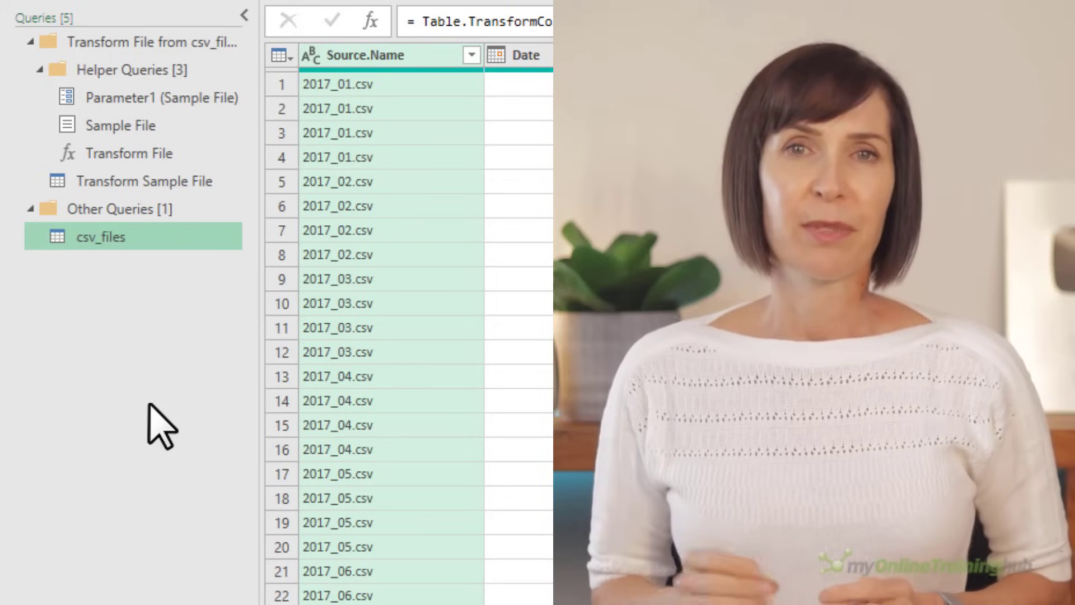
click(199, 185)
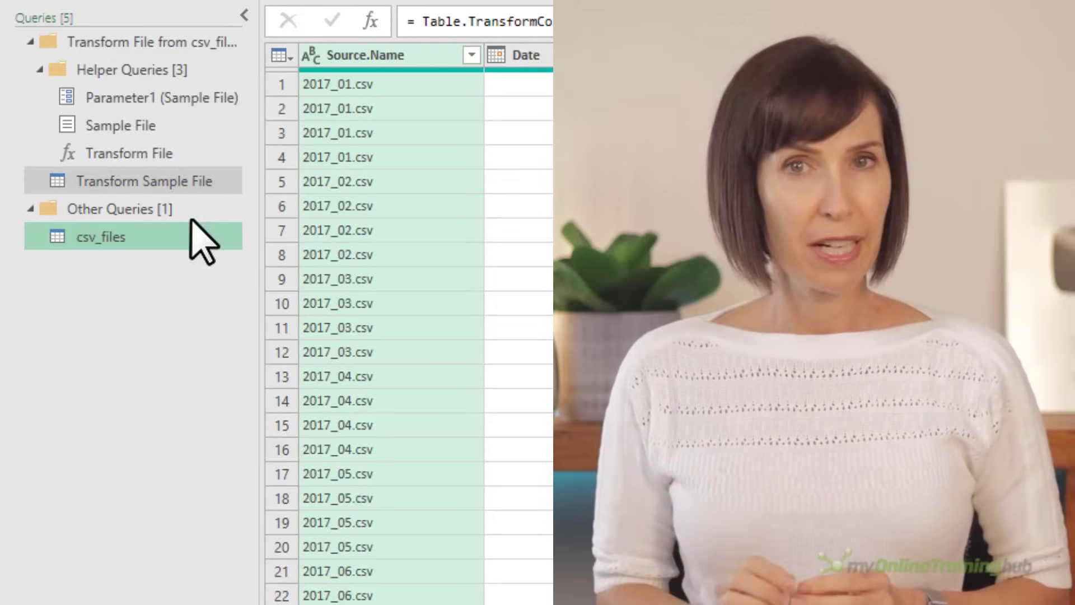
click(184, 237)
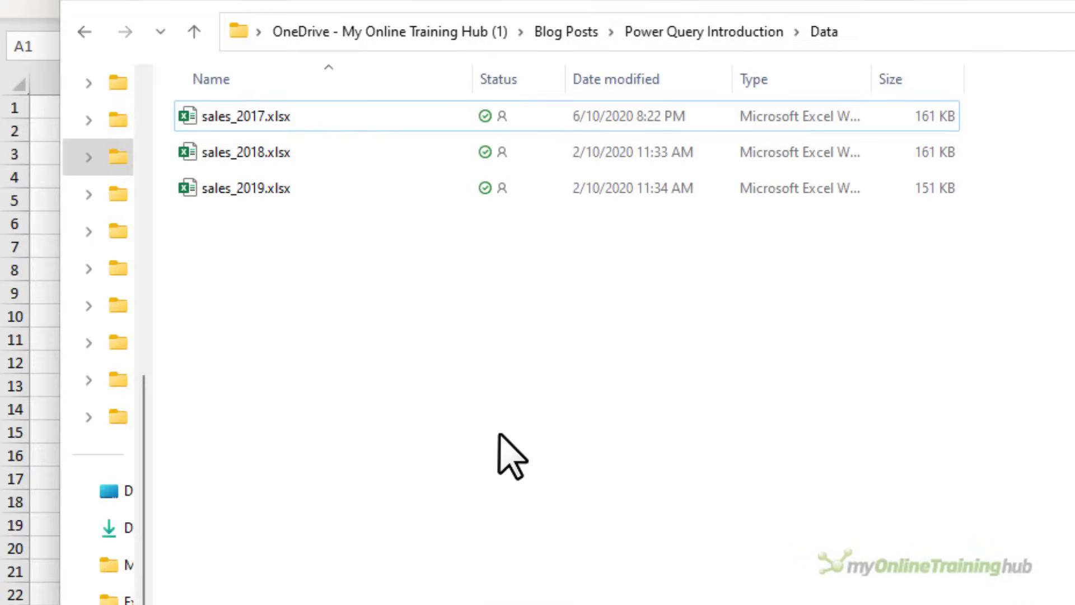
- Open sales_2017.xlsx and select its two heading rows, narrowing to row 1
double_click(279, 123)
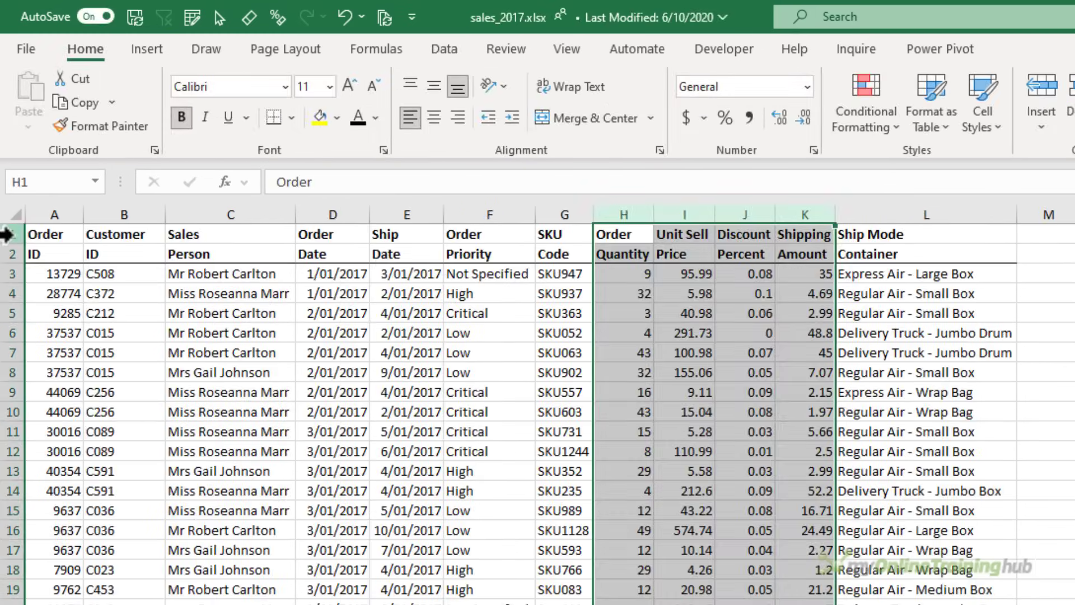
click(13, 247)
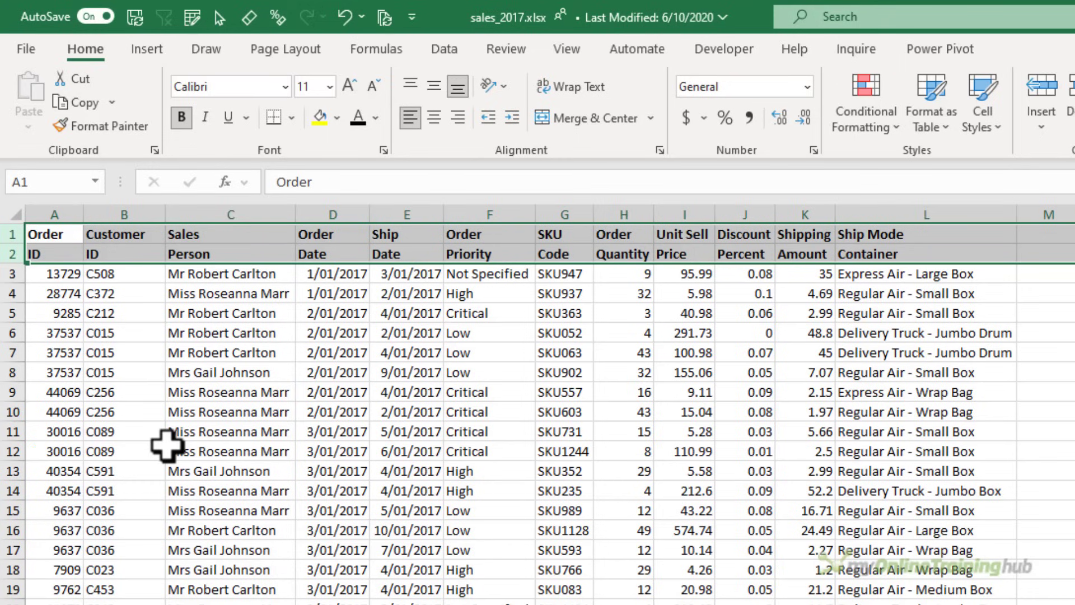
key(shift+Up)
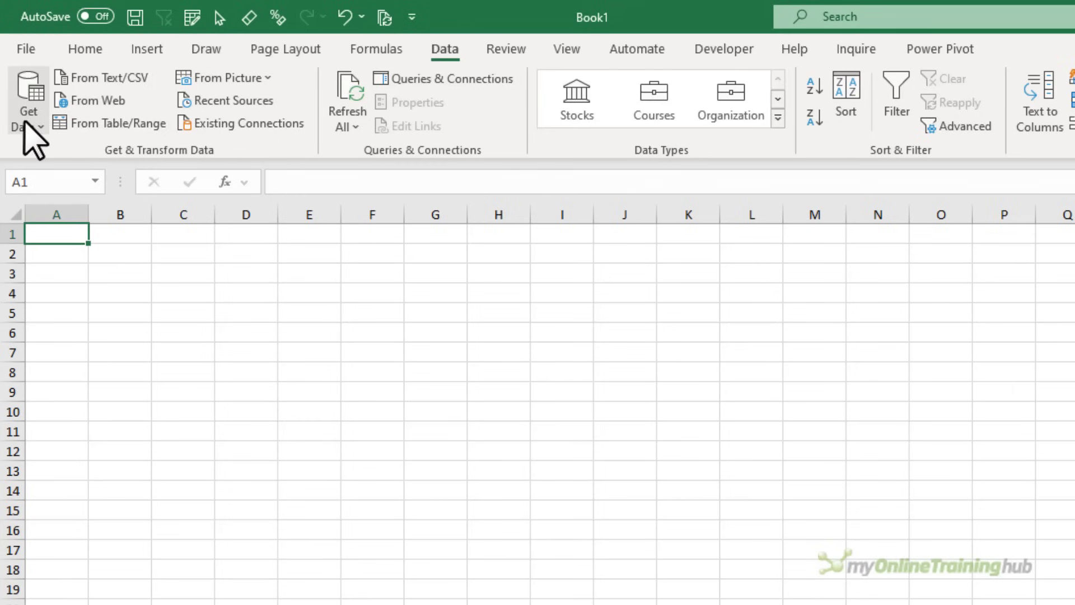
- Import from the Data folder and choose Combine & Transform Data
click(25, 125)
mouse_move(112, 162)
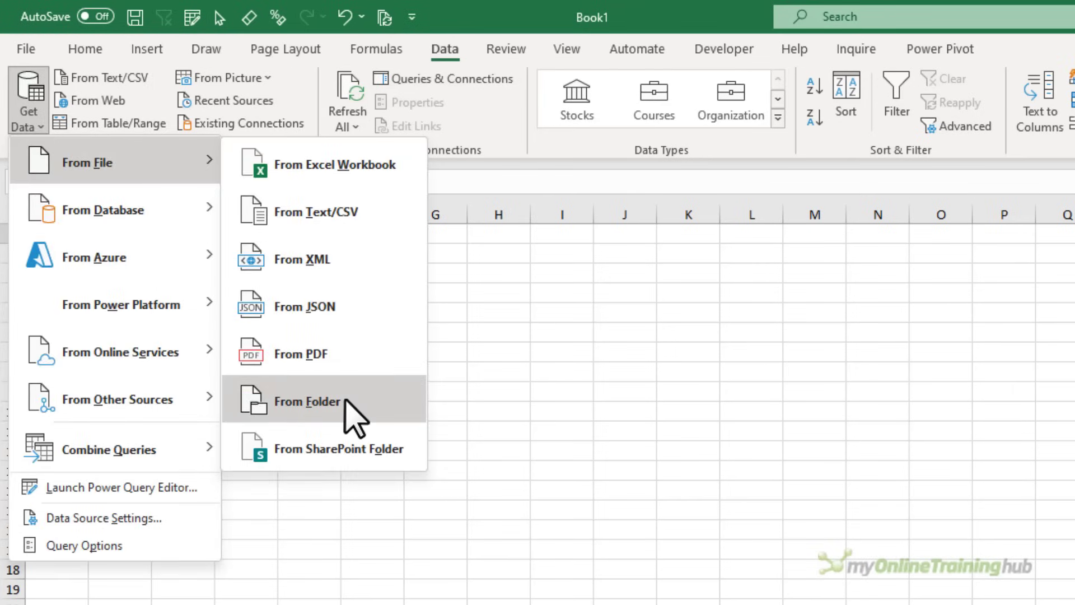
click(345, 401)
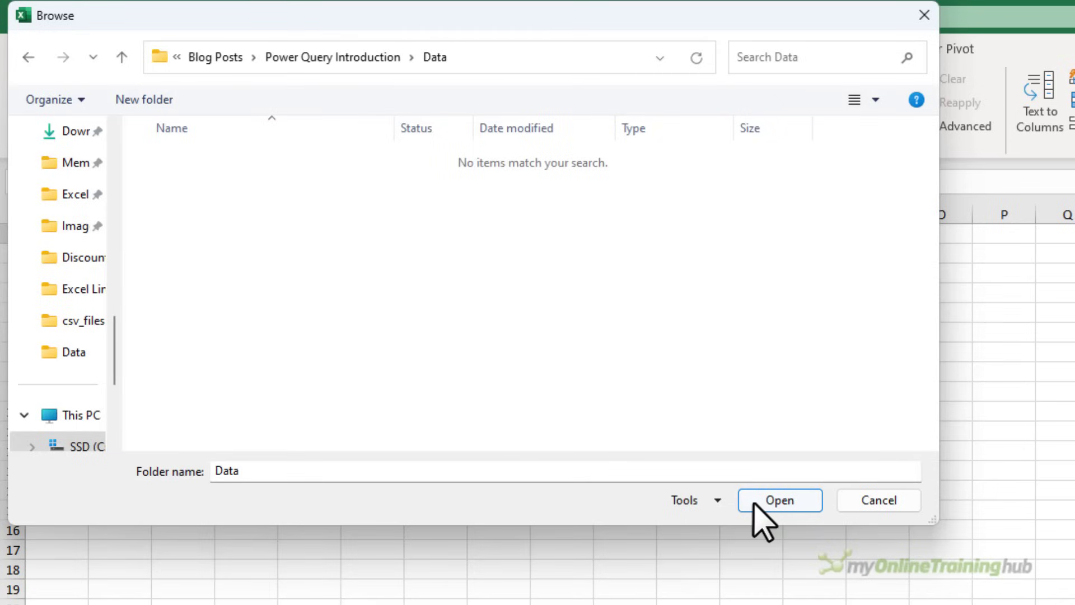
click(762, 518)
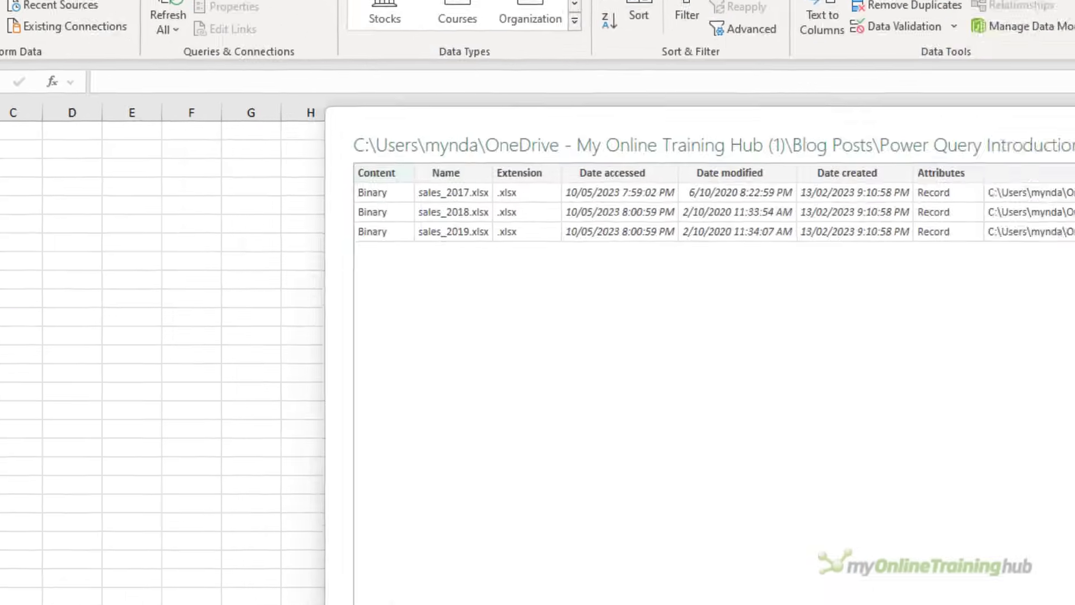
click(647, 547)
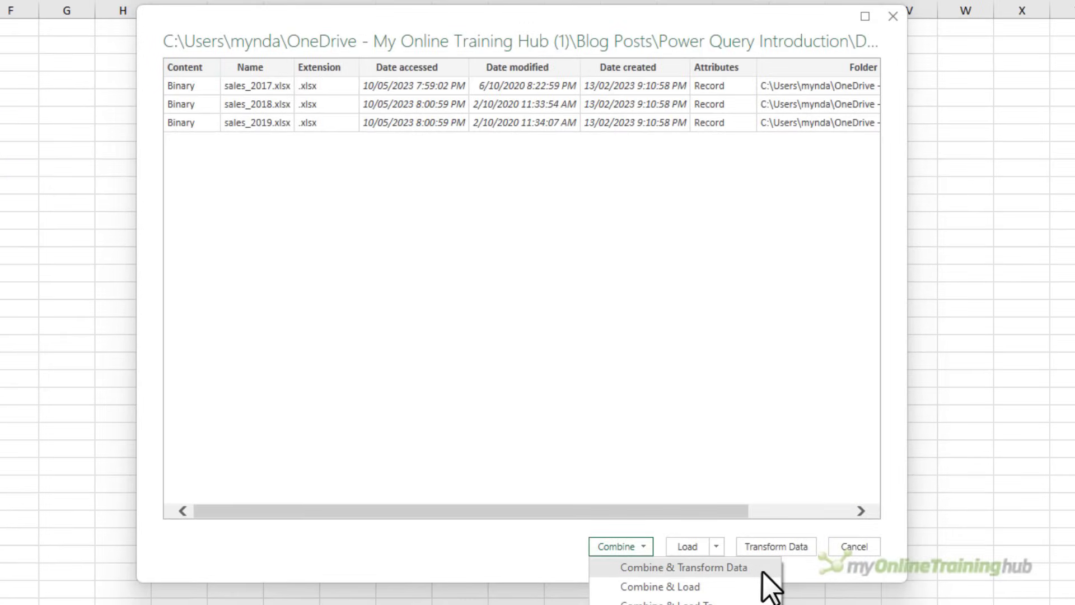
click(763, 569)
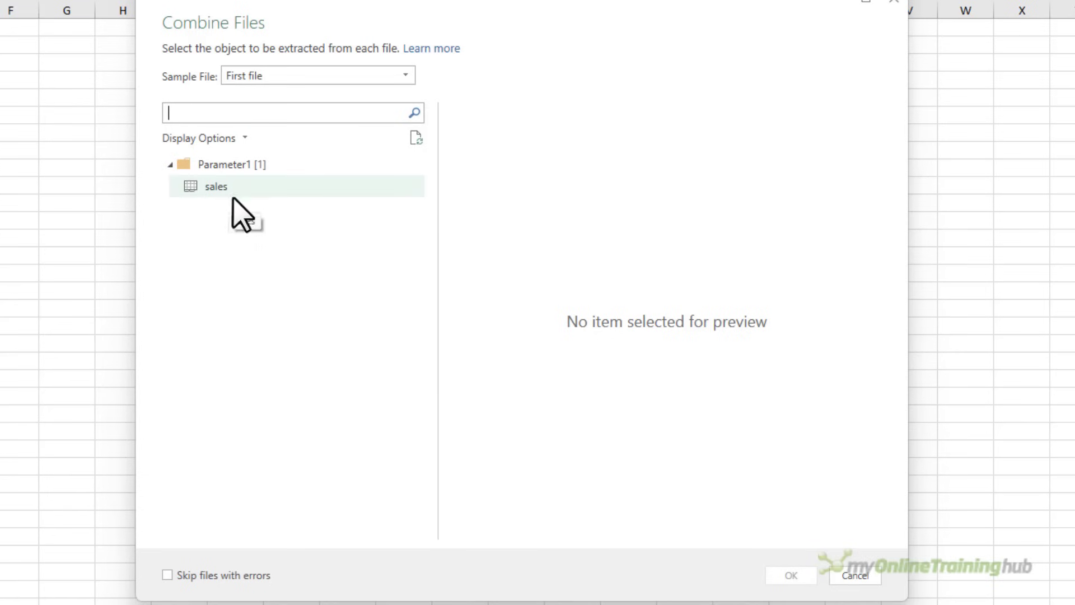
- Pick the sales table under Parameter1 and confirm, creating the combined Data query
drag(233, 196, 233, 226)
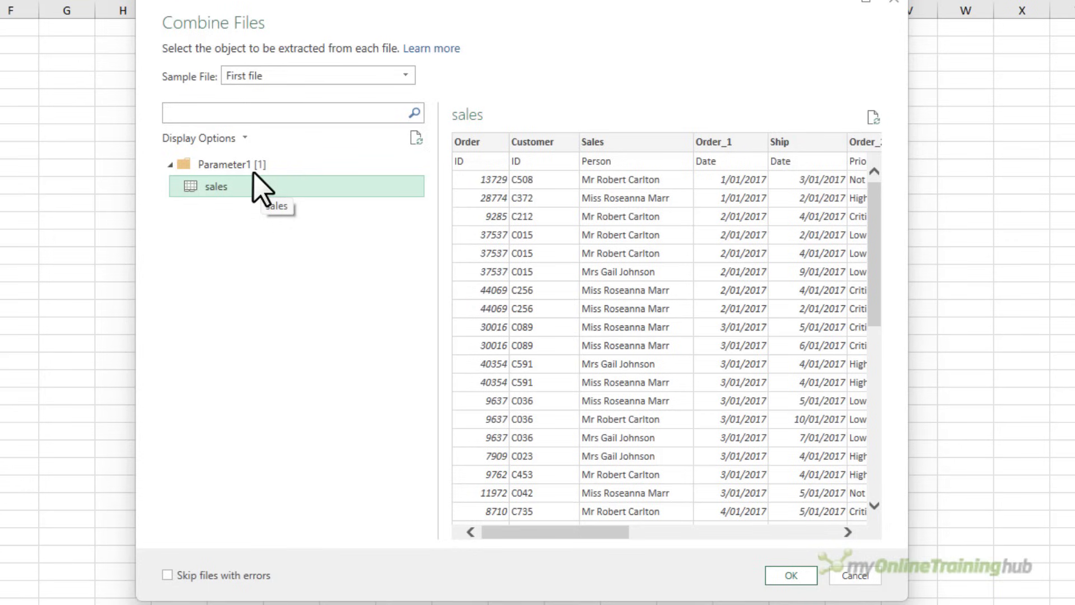
drag(531, 533, 566, 547)
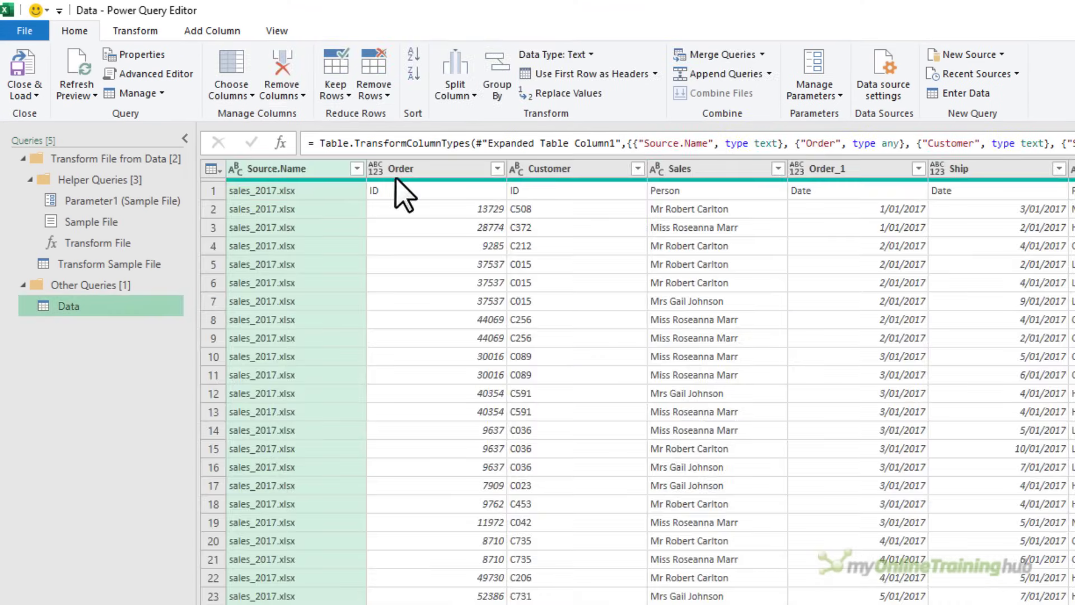
click(215, 190)
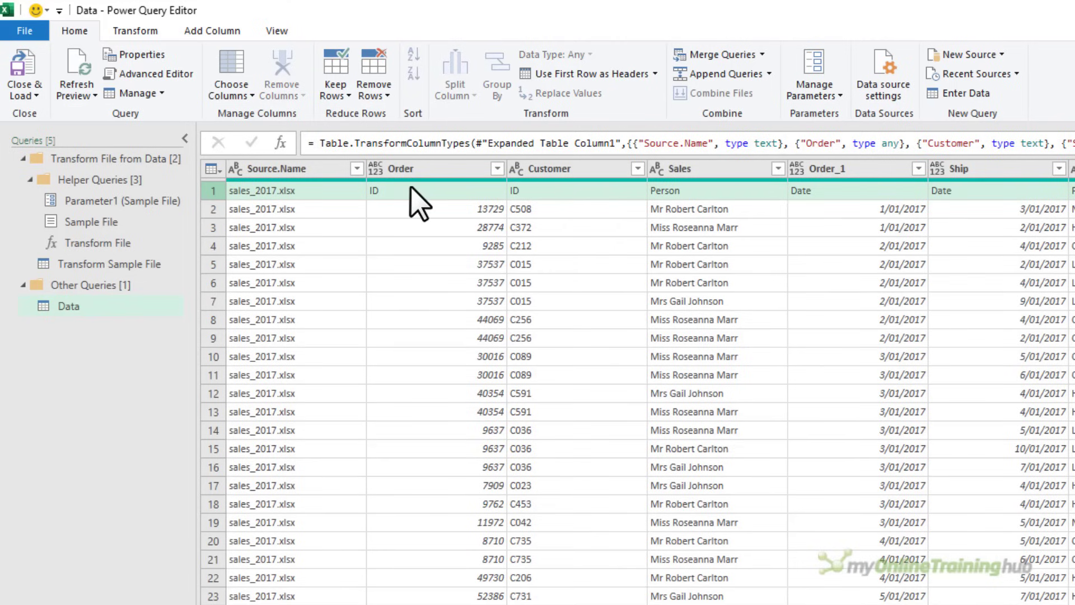
scroll(419, 205, down, 20)
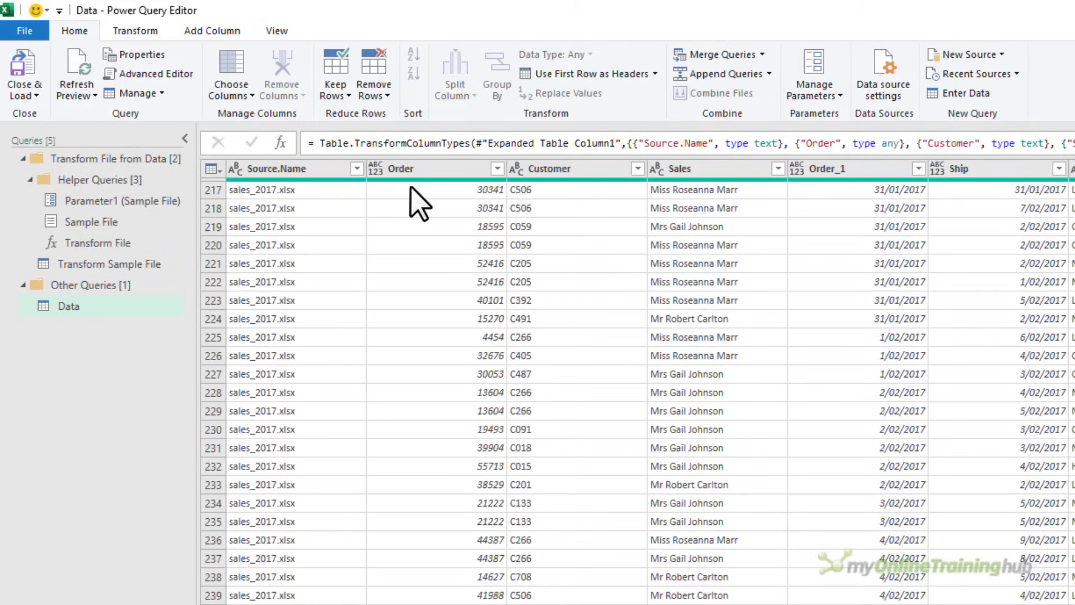
scroll(391, 262, down, 20)
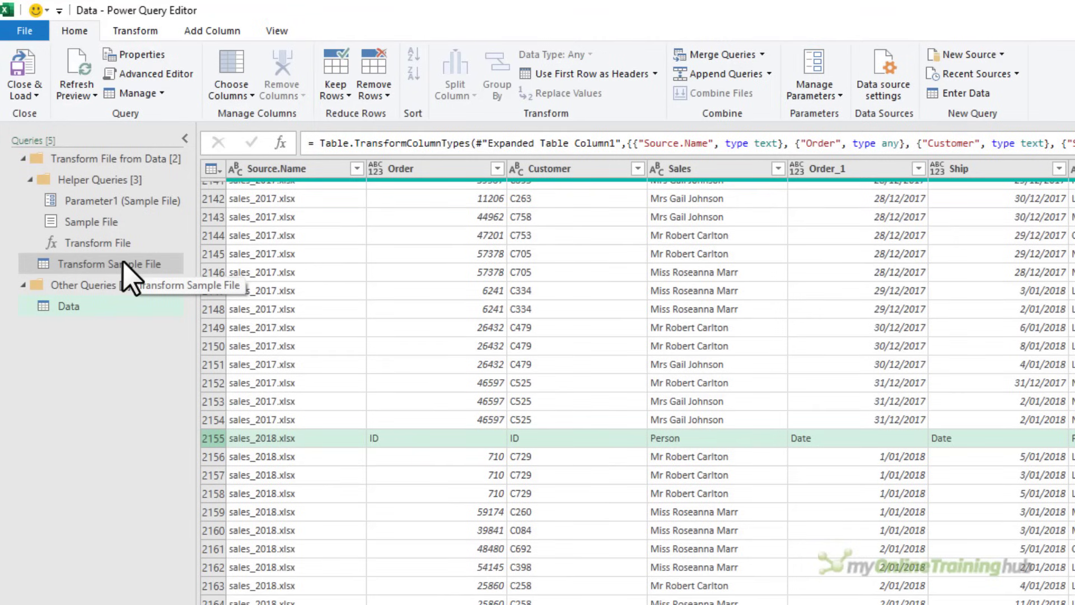
- In Transform Sample File, delete Promoted Headers, transpose, and select Column1 and Column2
click(129, 275)
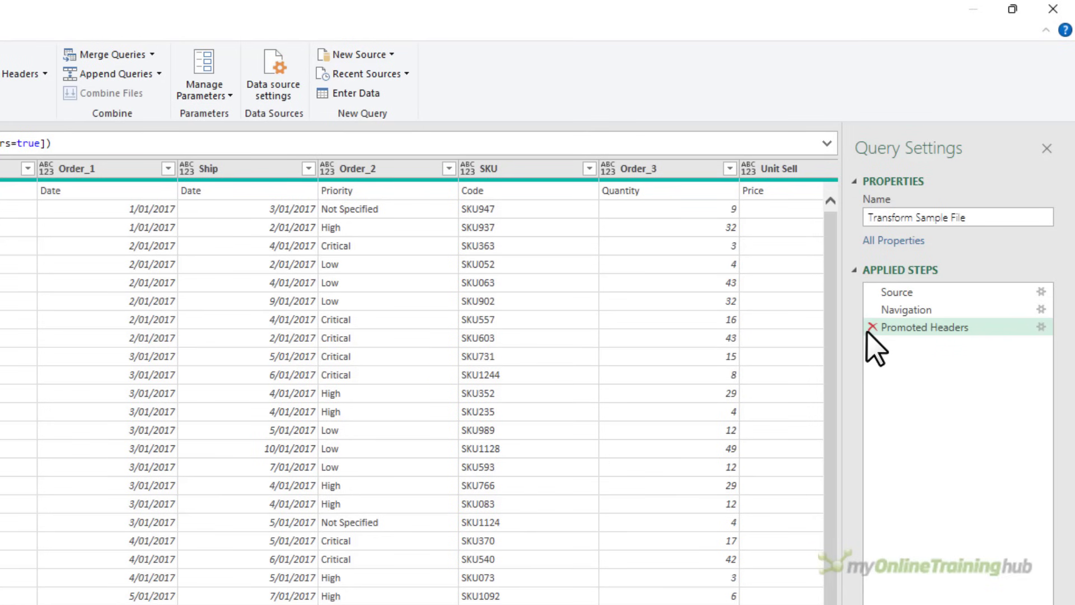
click(872, 327)
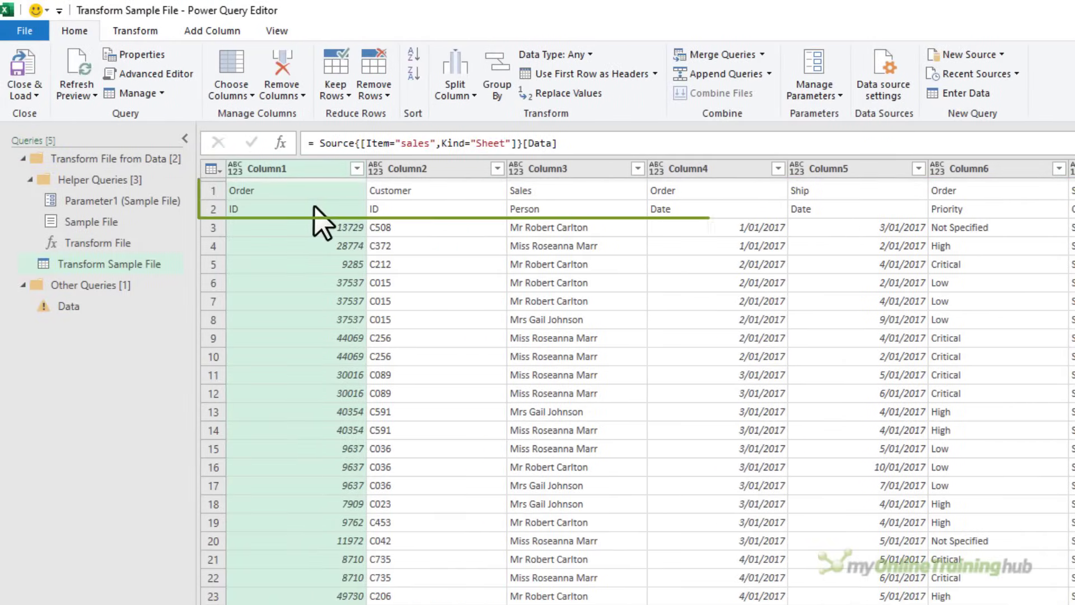
click(157, 31)
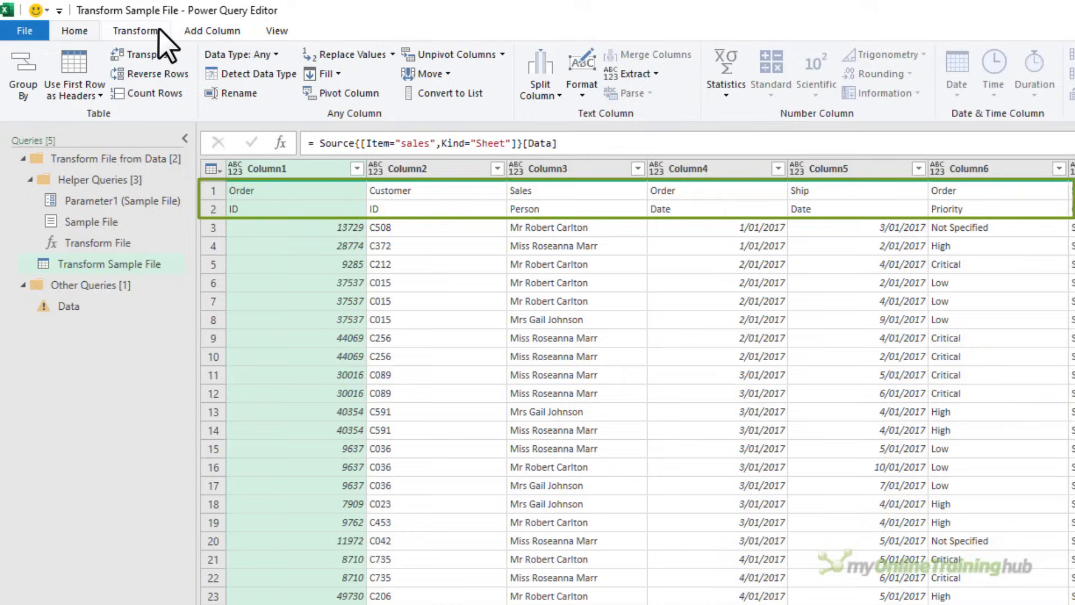
click(151, 54)
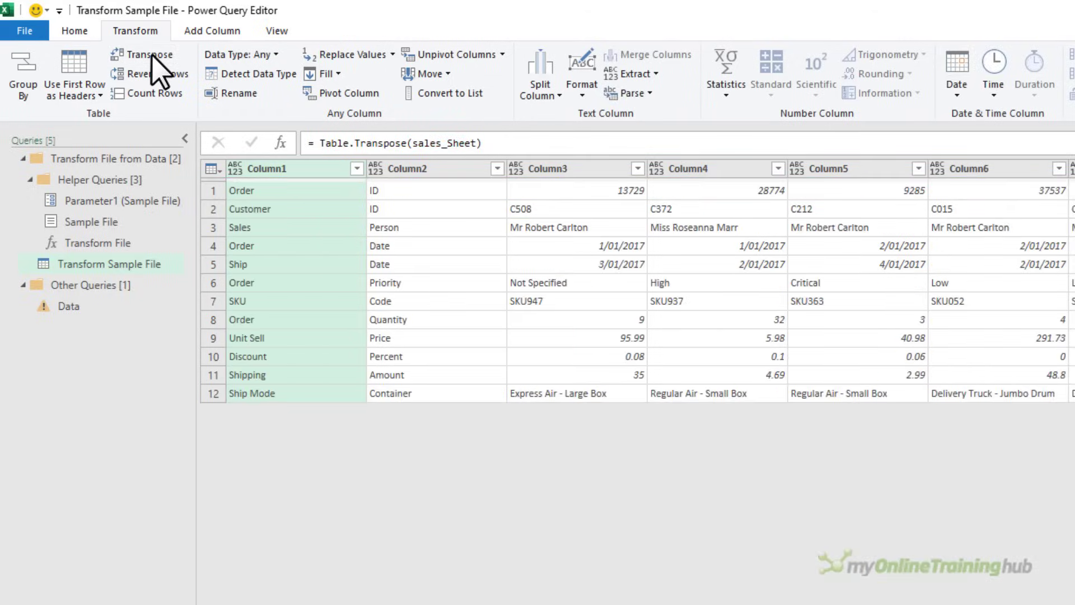
shift+click(434, 172)
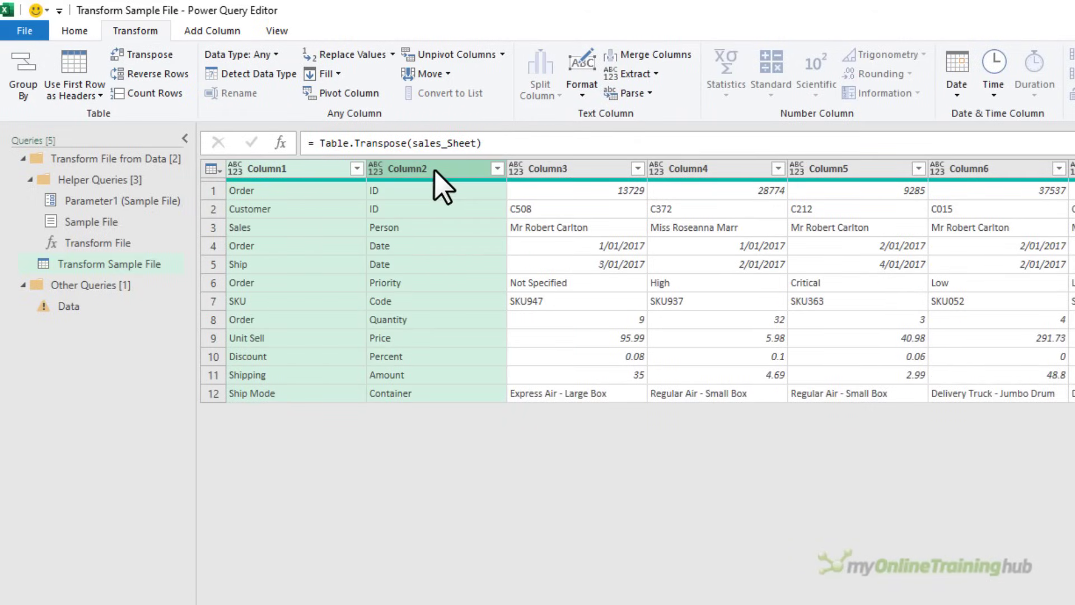
right_click(434, 169)
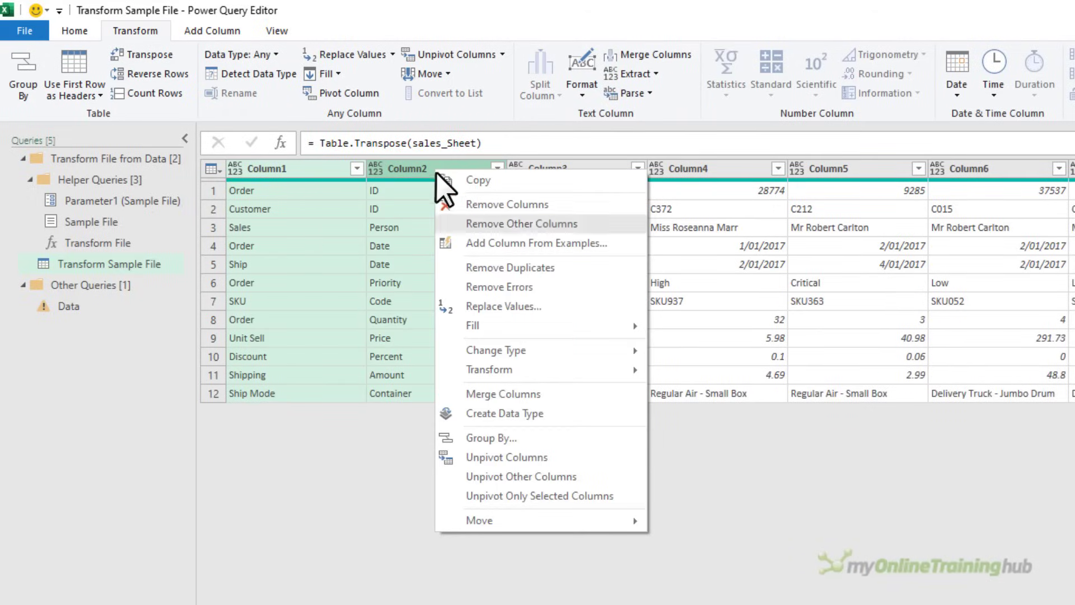
- Merge Column1 and Column2 with a Space separator into one Merged column
click(561, 393)
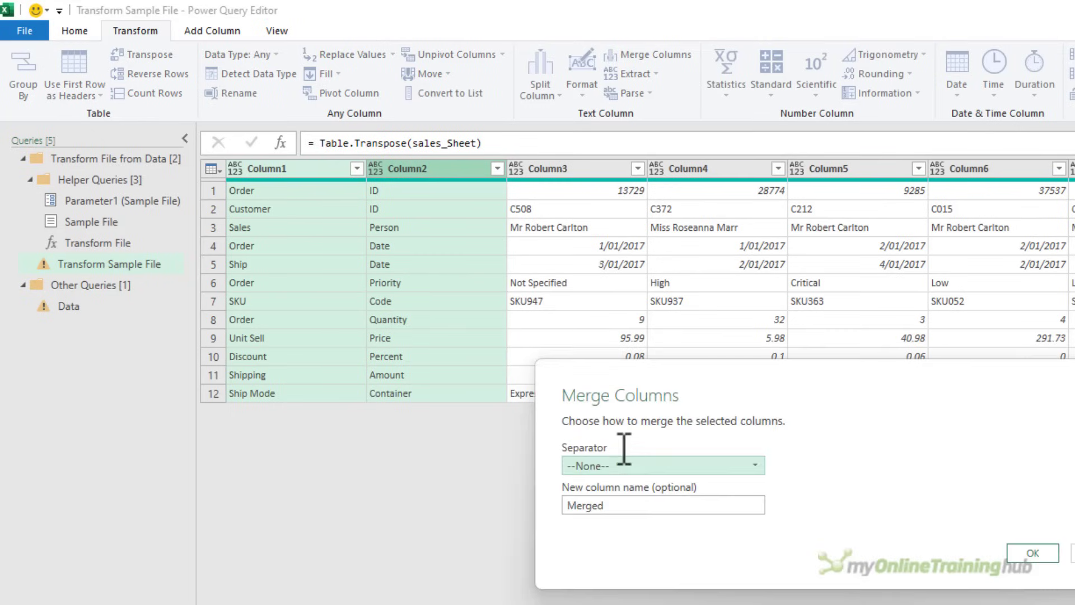
click(632, 464)
click(635, 570)
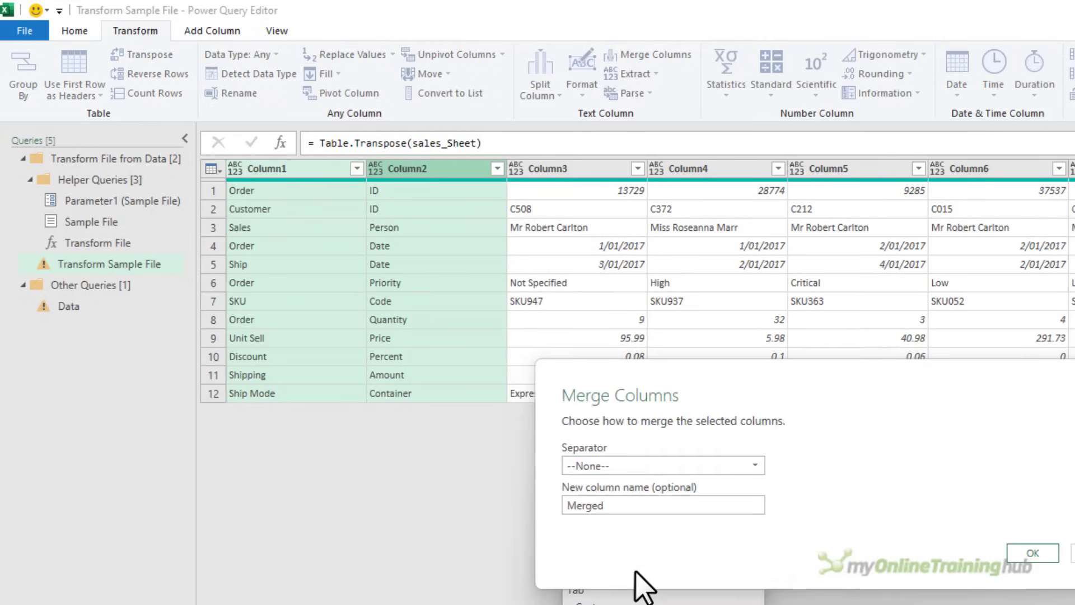
click(1033, 553)
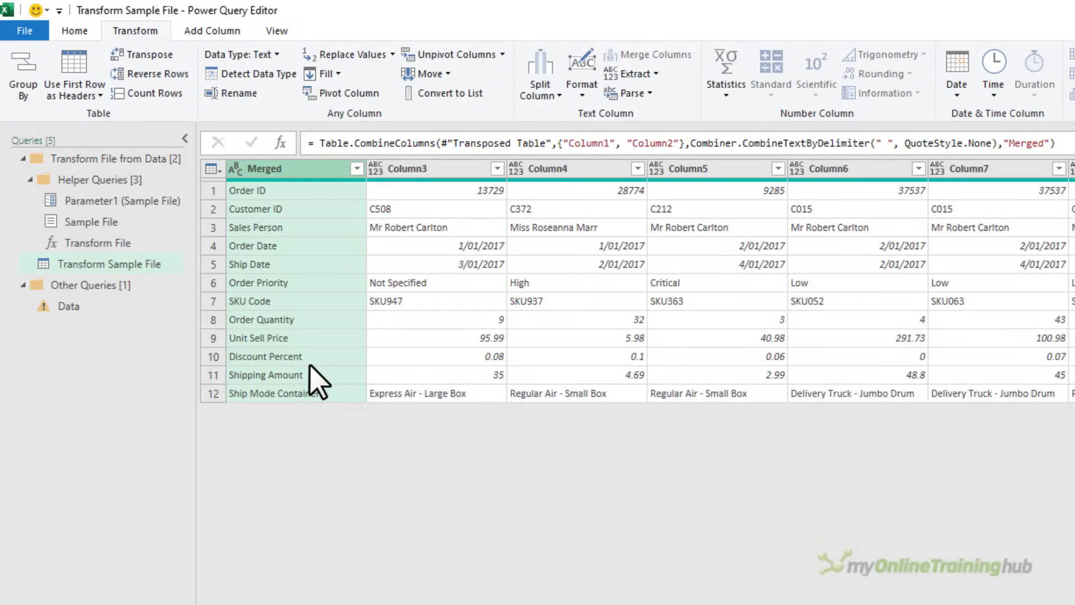
- Transpose the table back and use the first row as headers
click(146, 55)
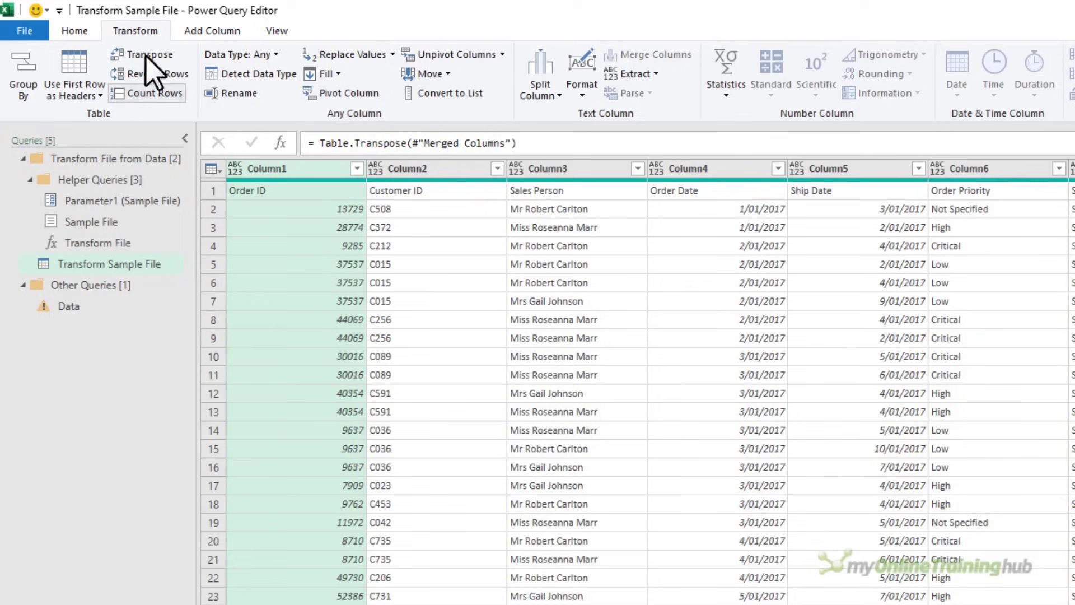
click(214, 169)
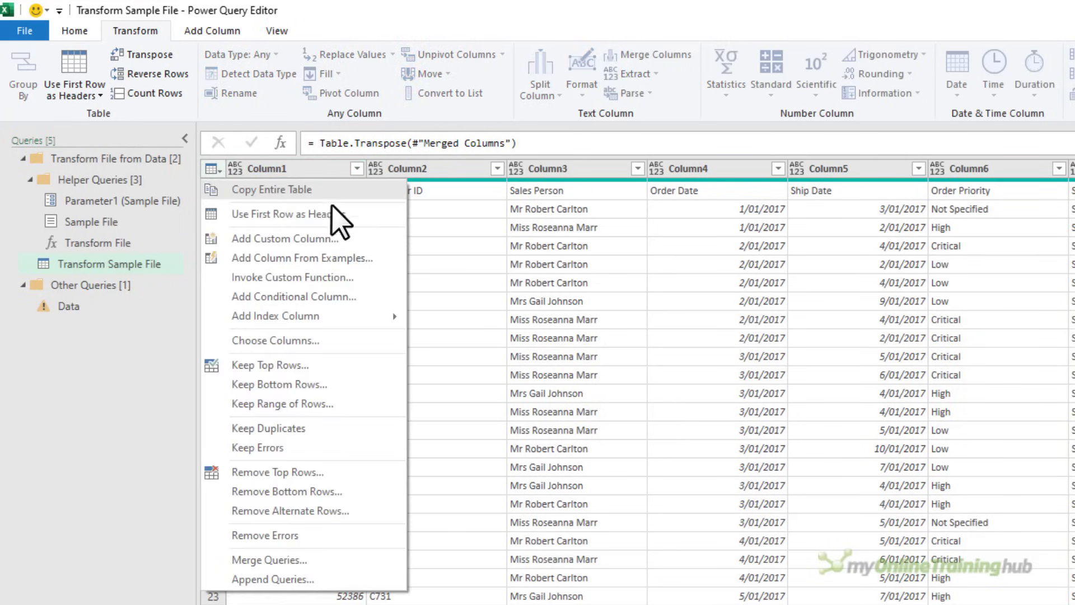
click(363, 215)
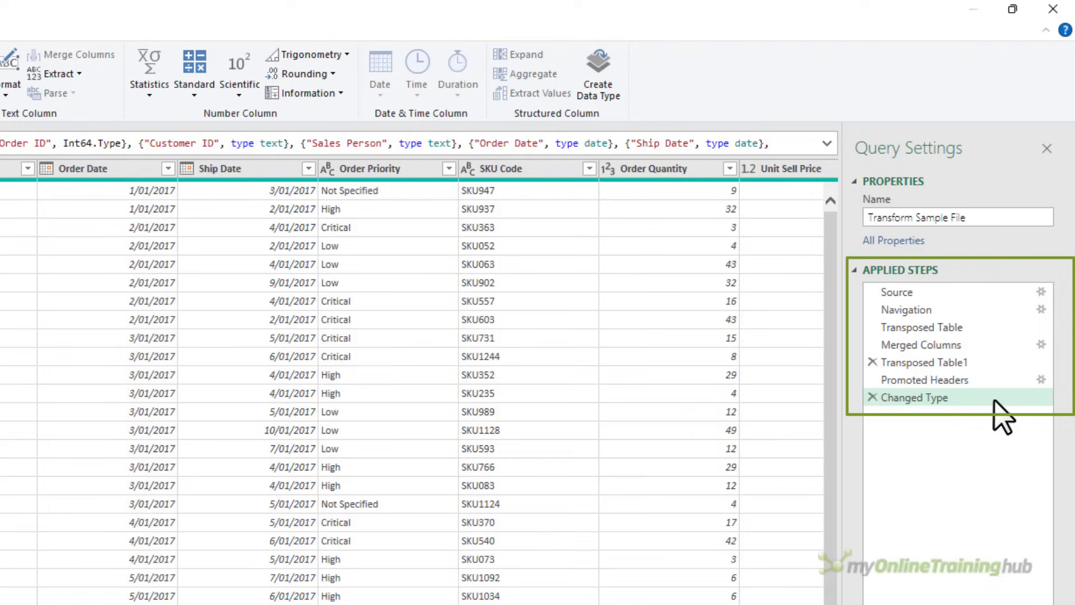
drag(983, 385, 979, 381)
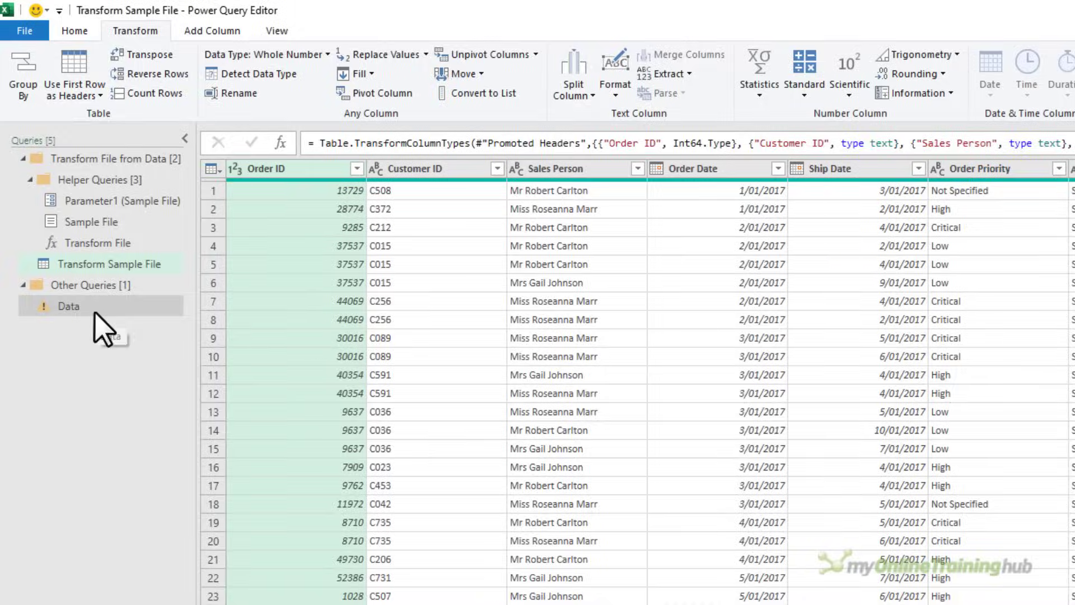
click(94, 308)
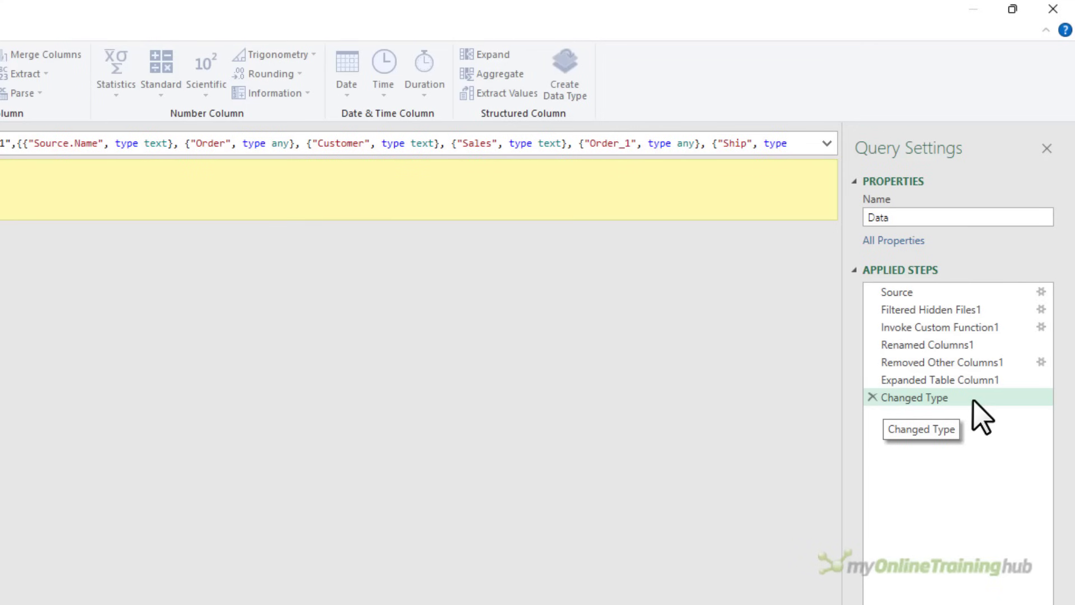
click(873, 397)
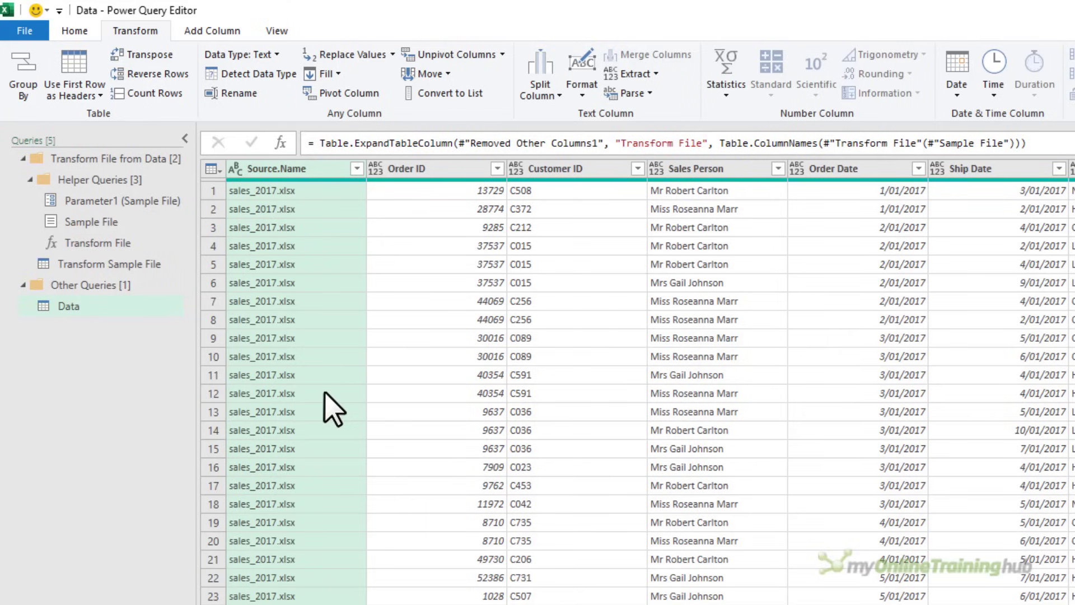
scroll(649, 381, right, 5)
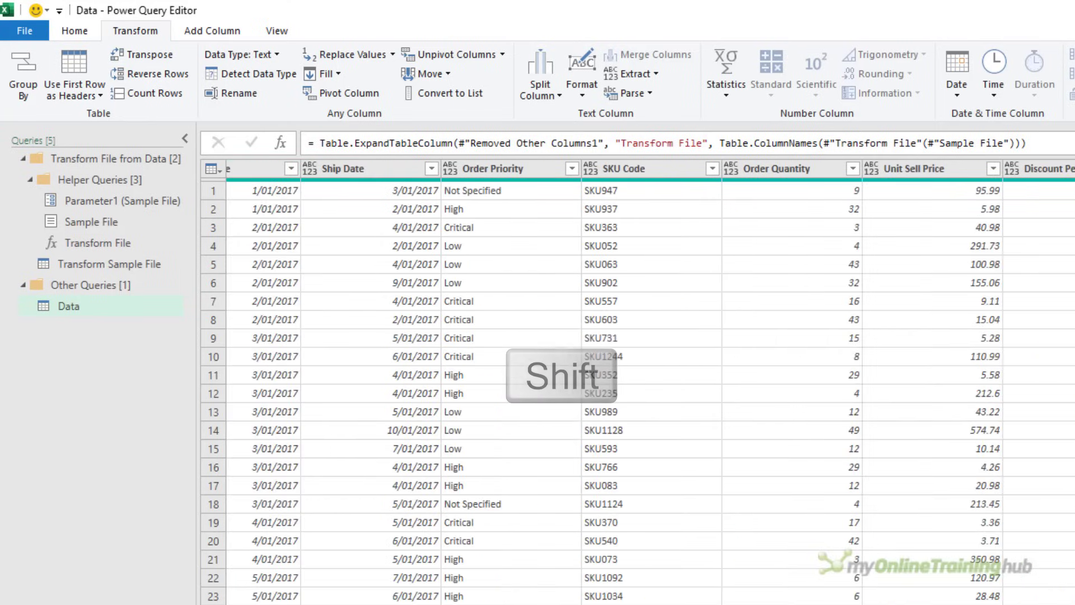
shift+click(1035, 168)
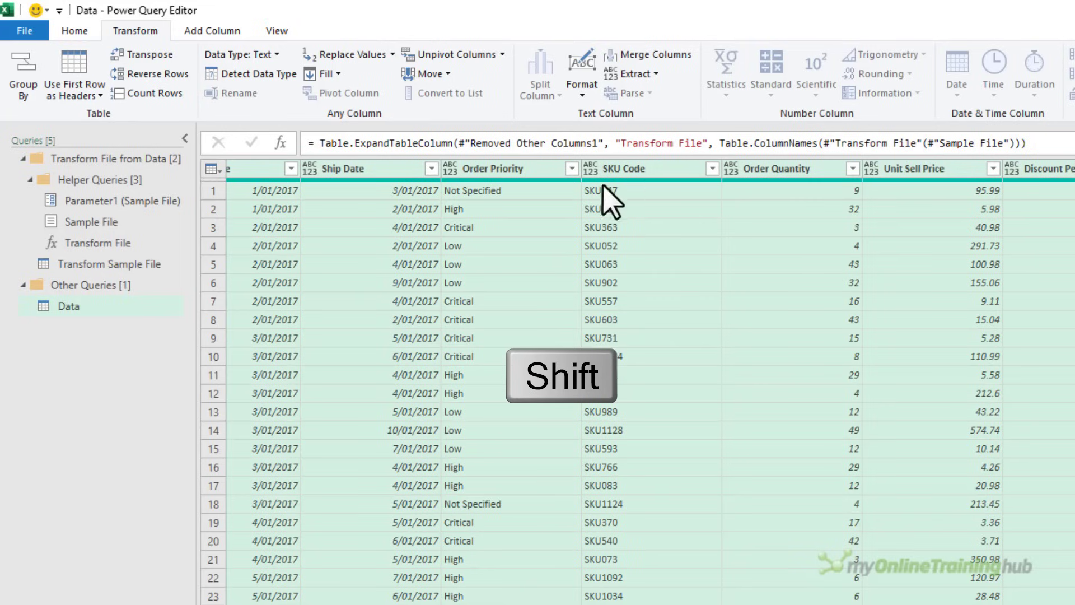
click(259, 74)
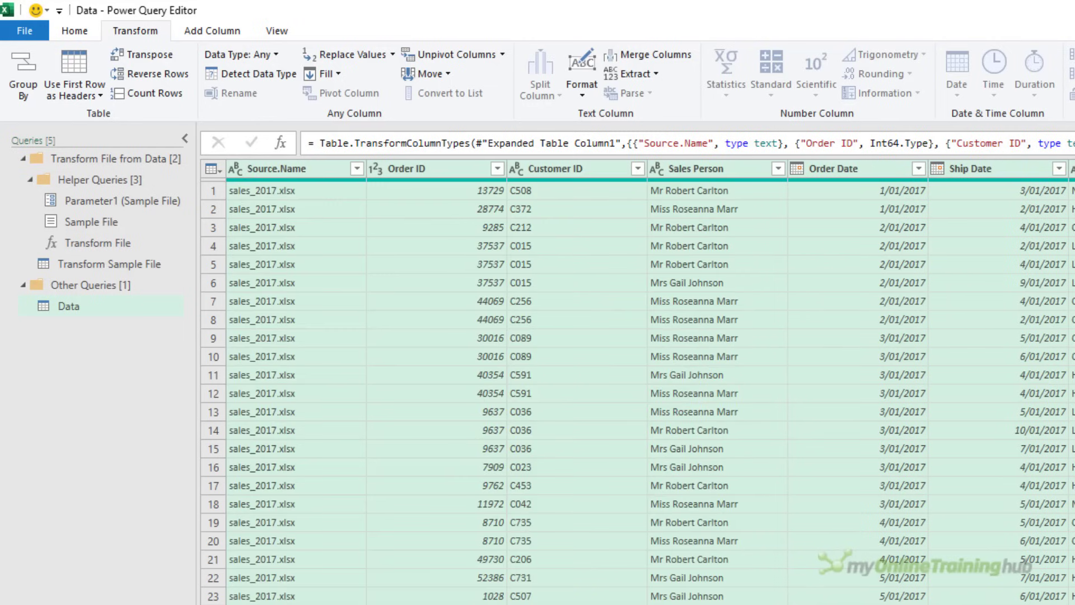
scroll(637, 392, down, 20)
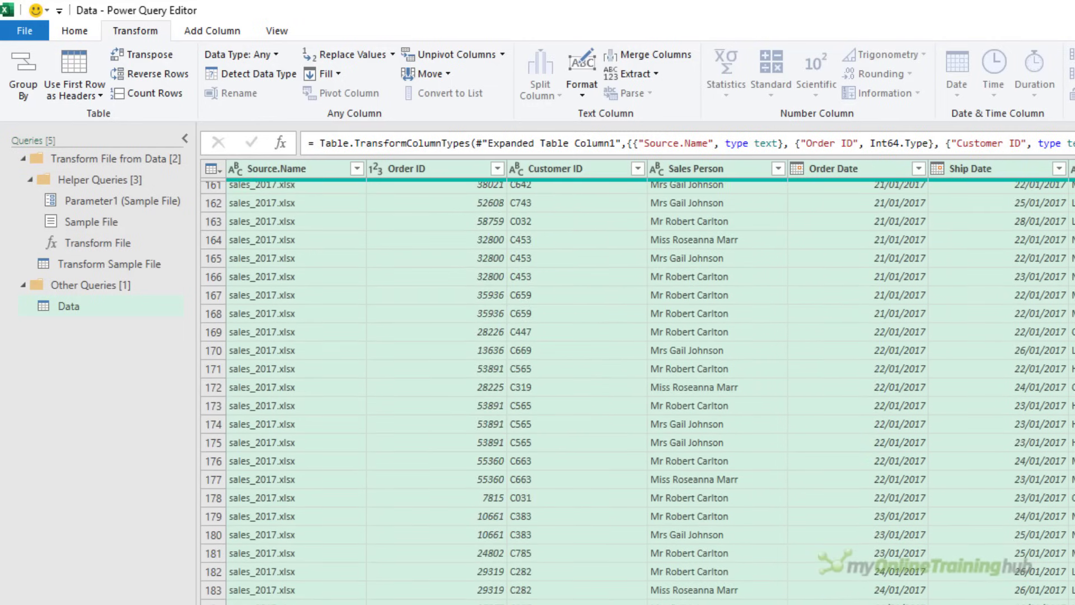
scroll(637, 392, down, 18)
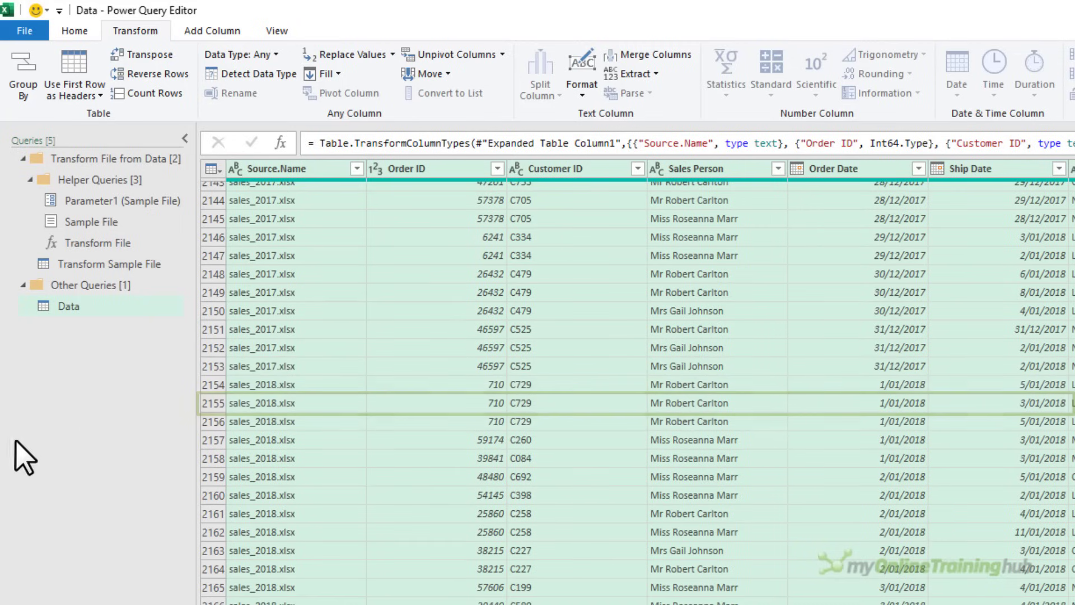
click(277, 168)
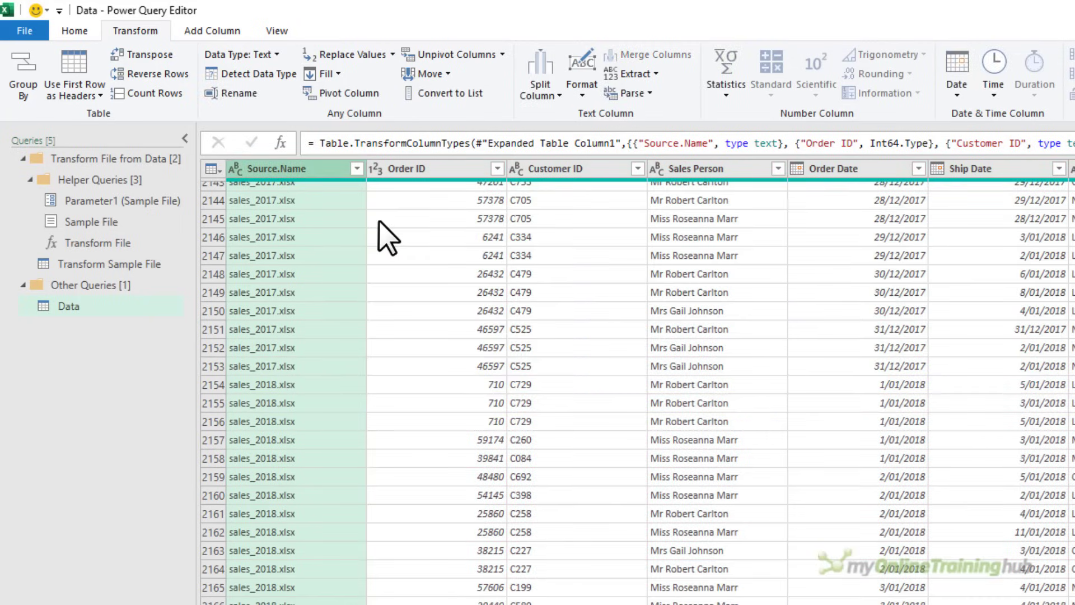
scroll(388, 238, up, 13)
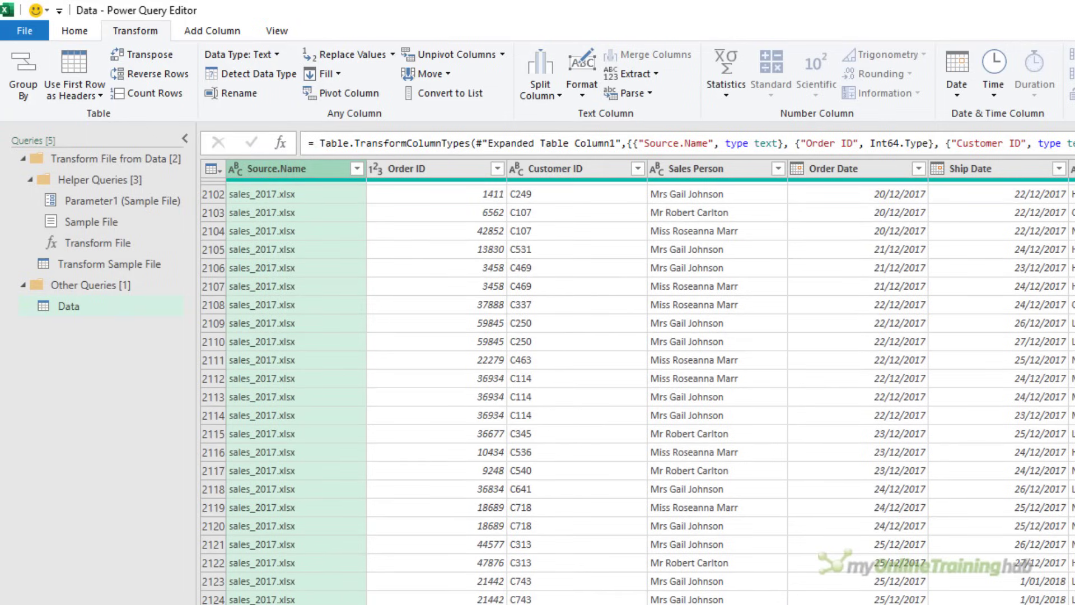
key(Delete)
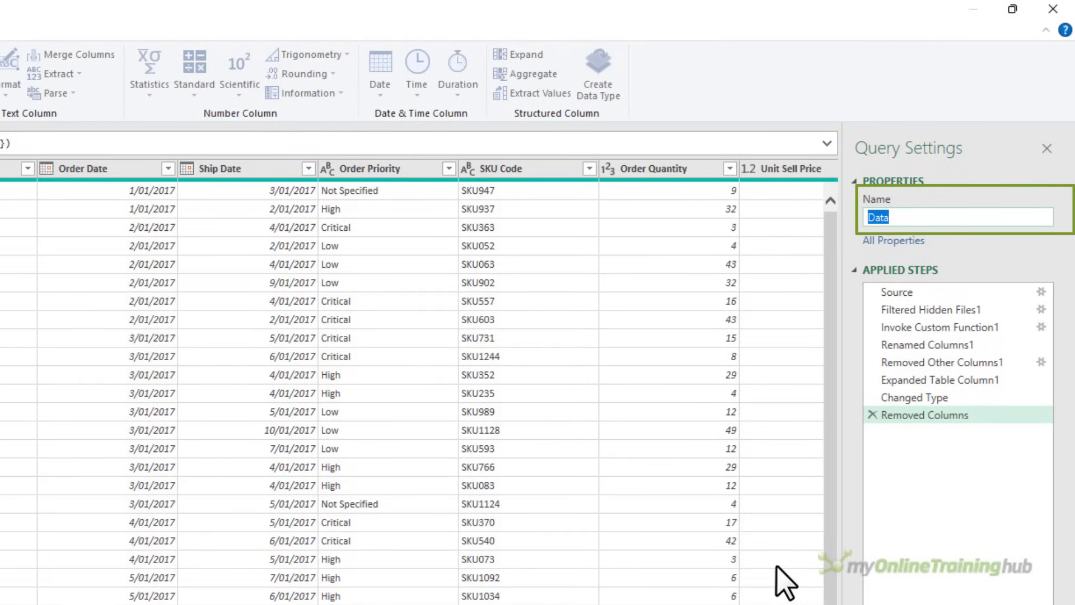
text(Crders)
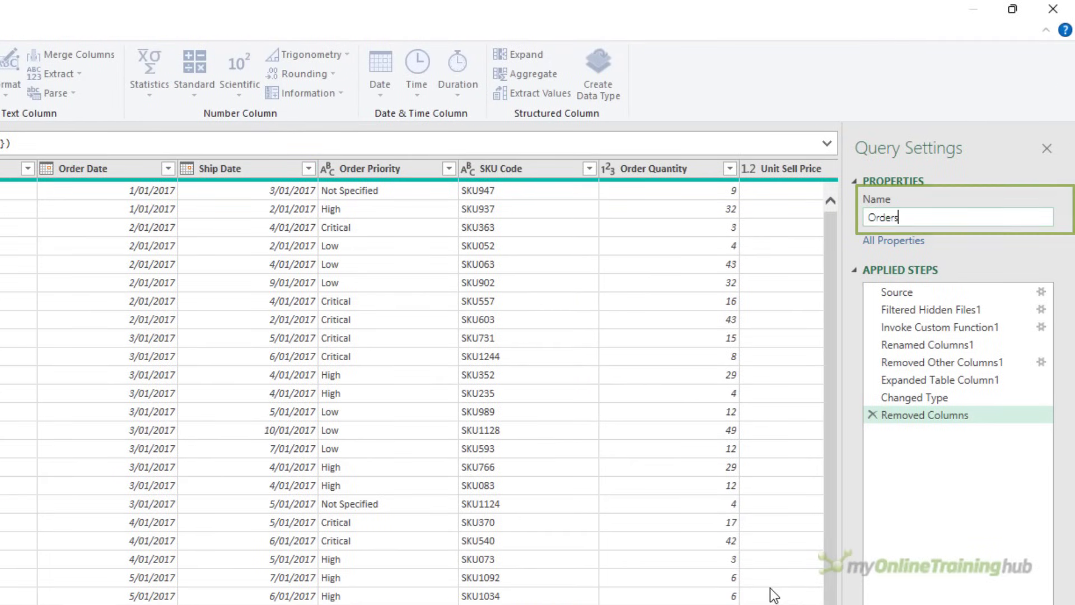
key(Return)
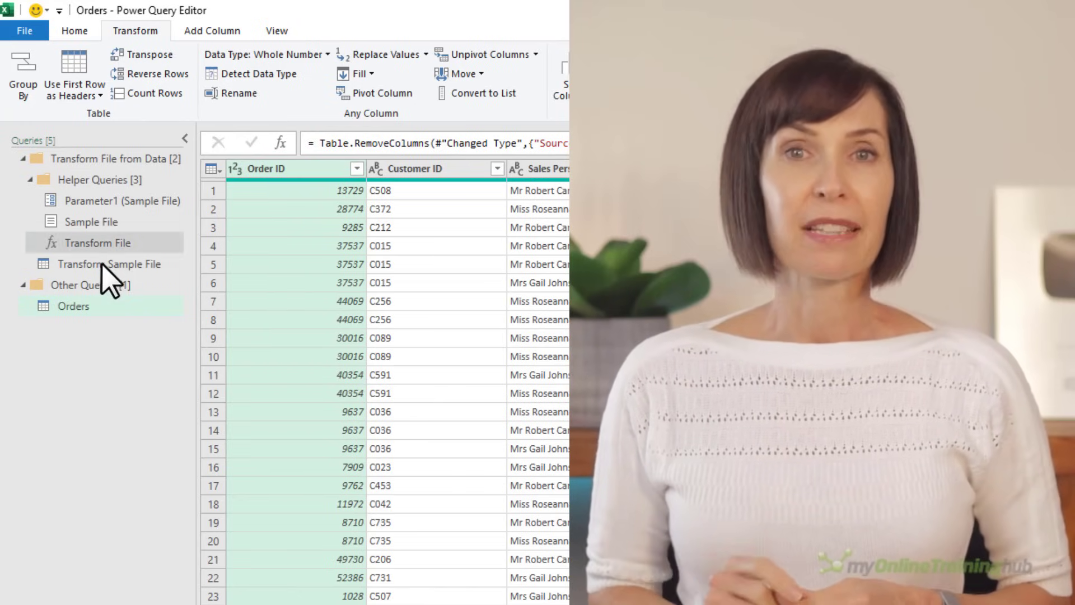
click(102, 263)
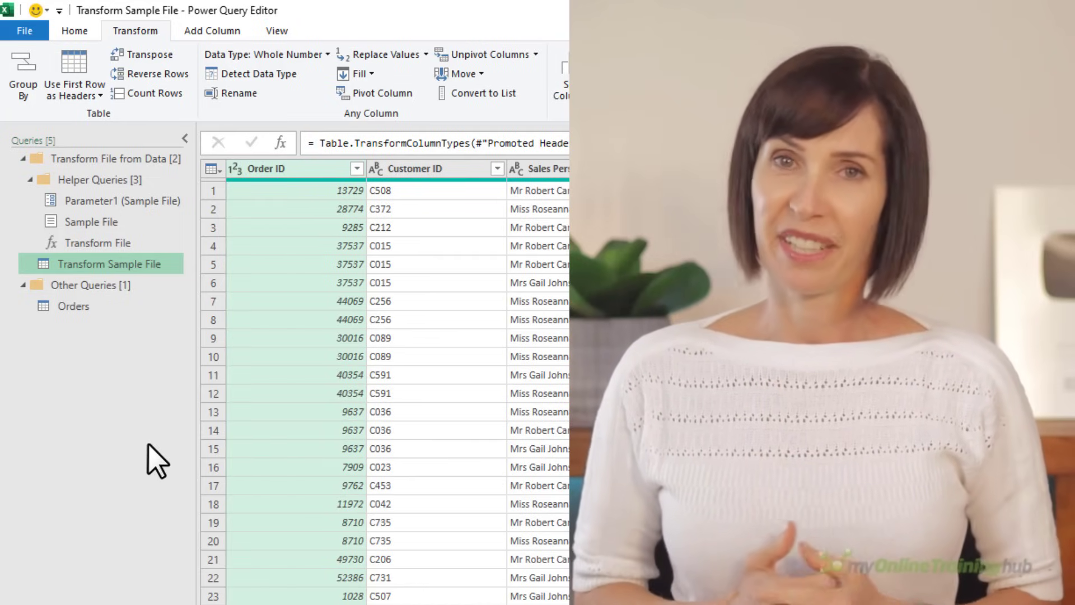
click(114, 308)
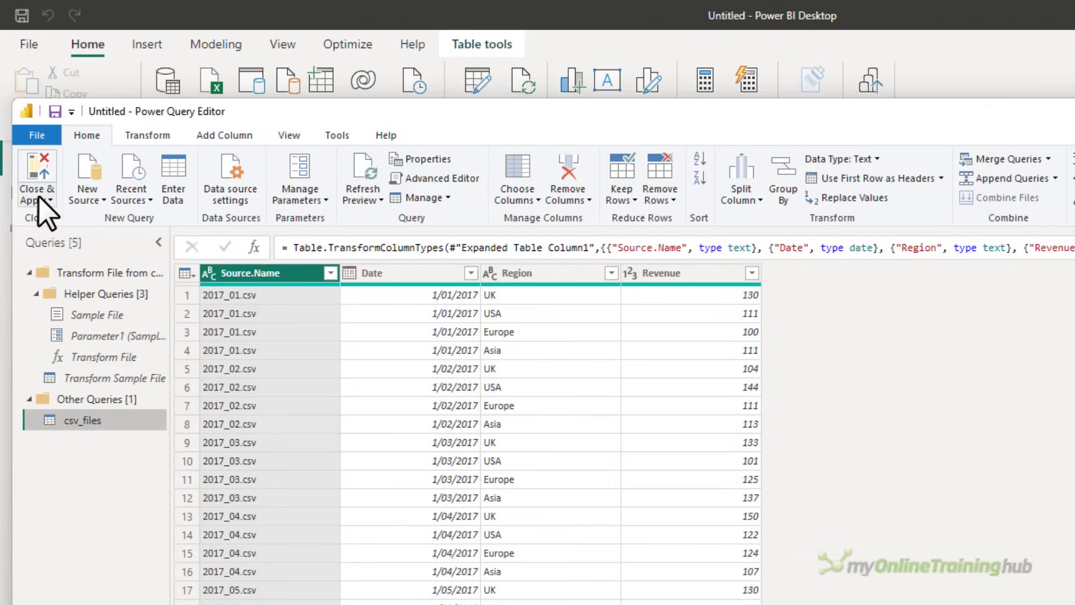
click(38, 168)
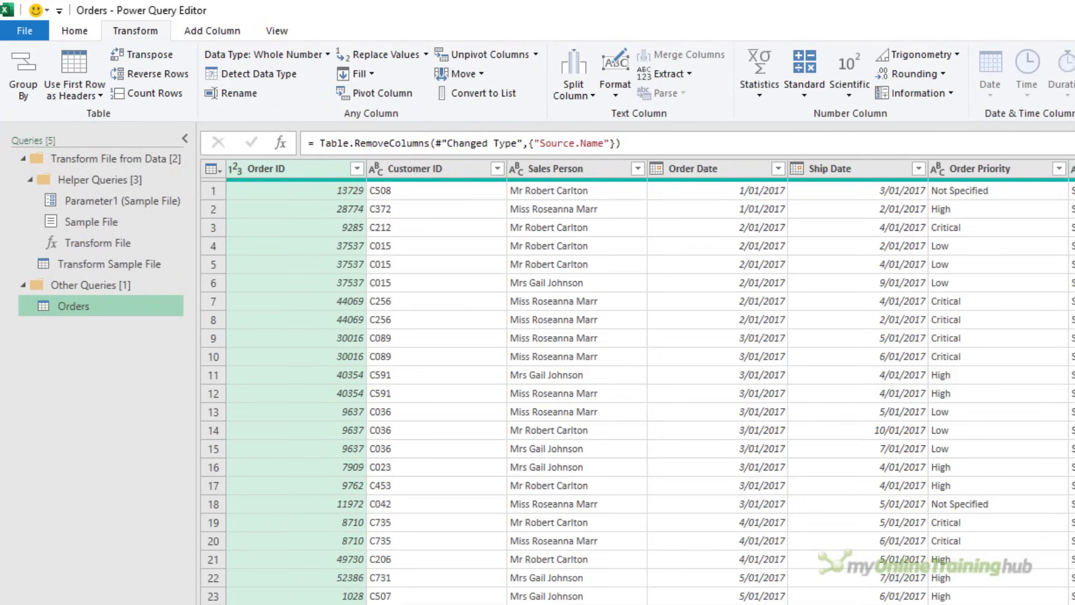
click(82, 32)
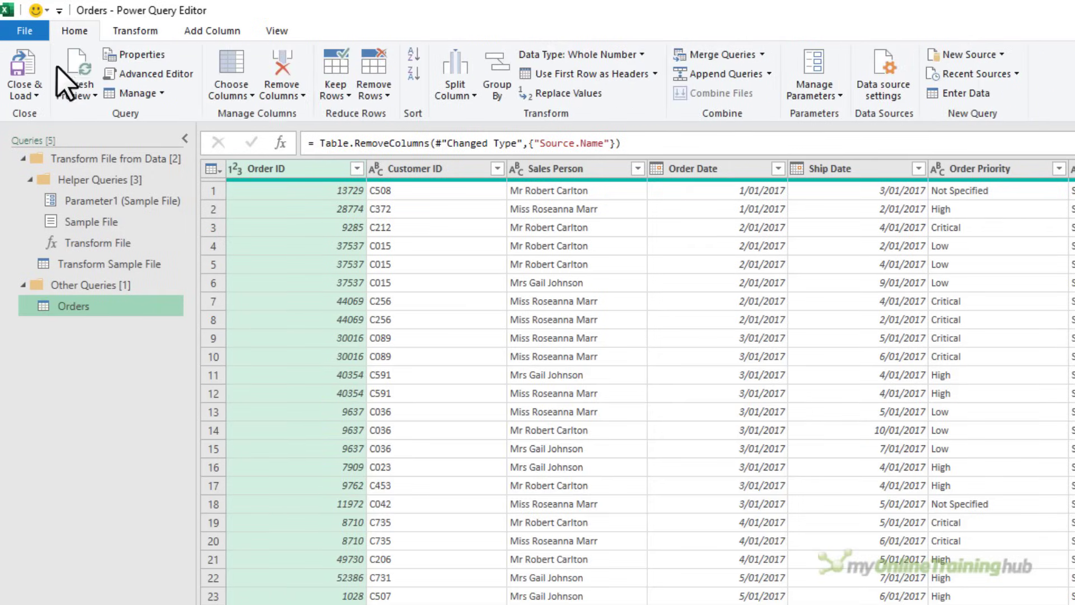
click(35, 92)
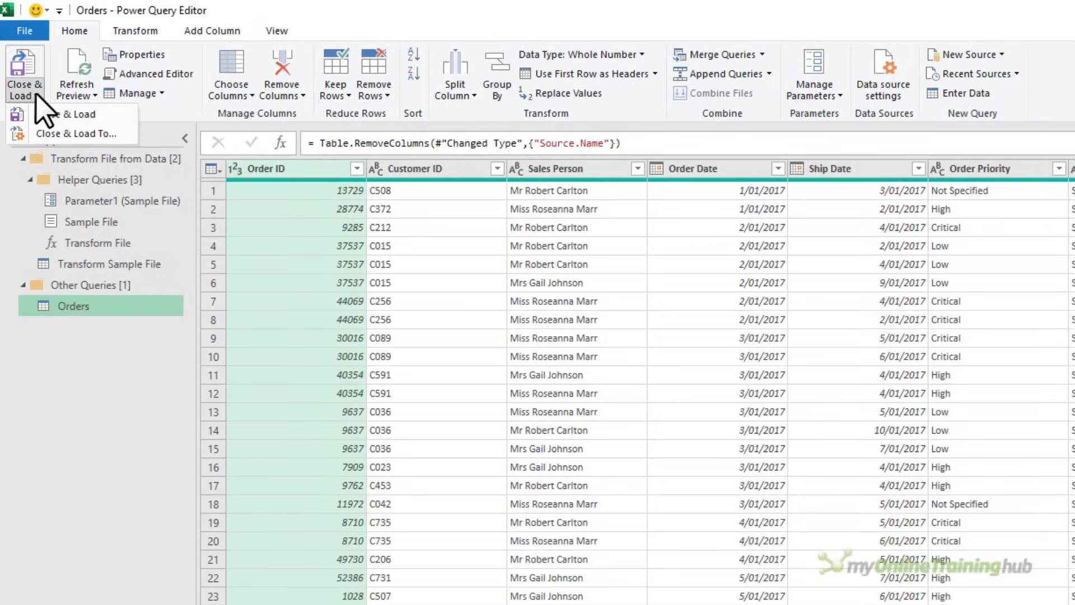
click(110, 136)
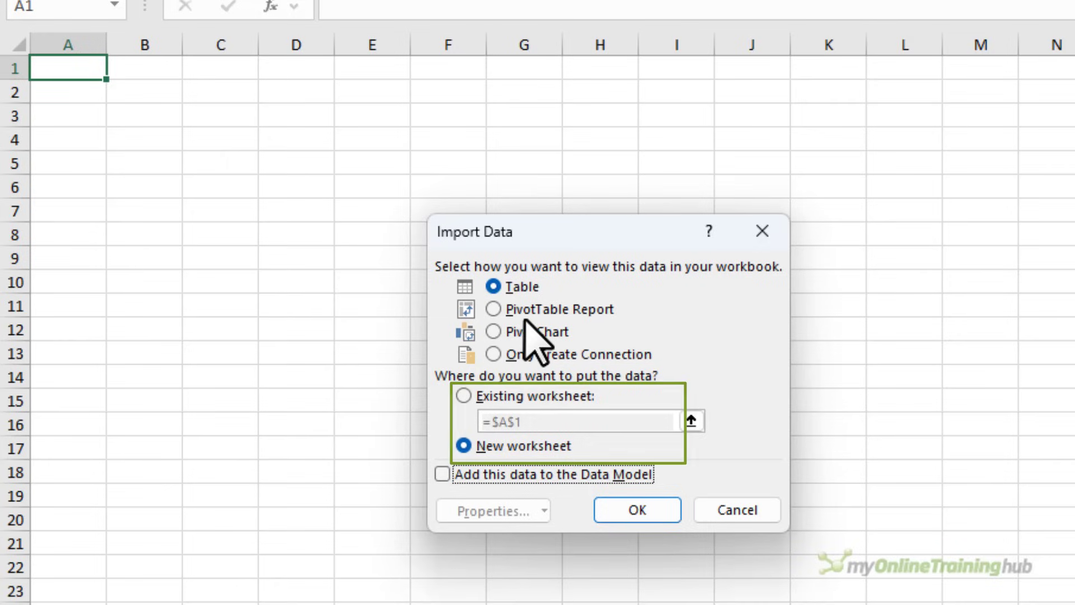
click(632, 510)
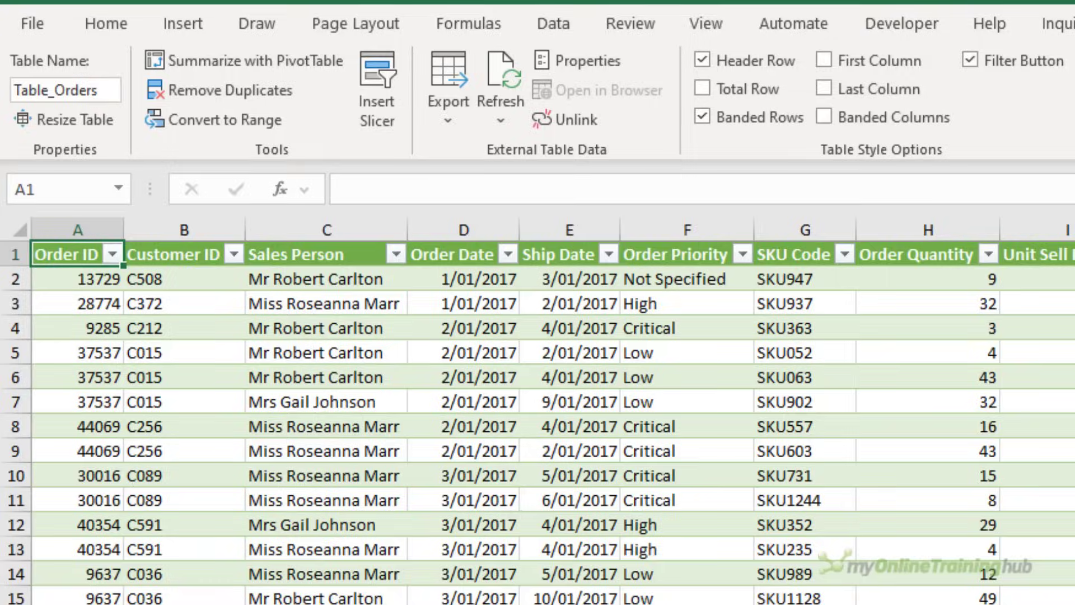
key(alt+Tab)
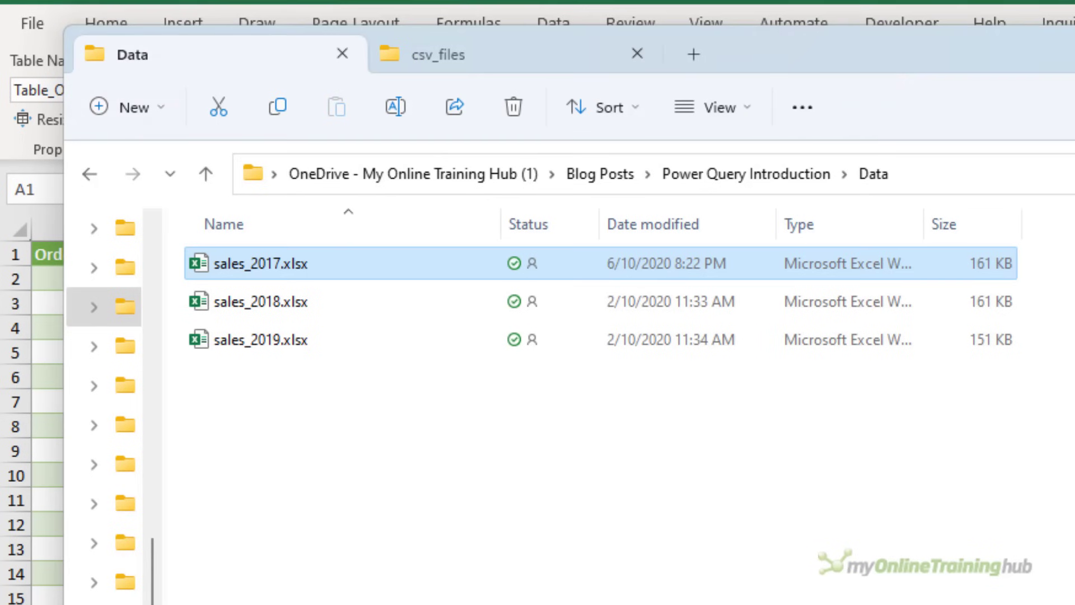
click(300, 408)
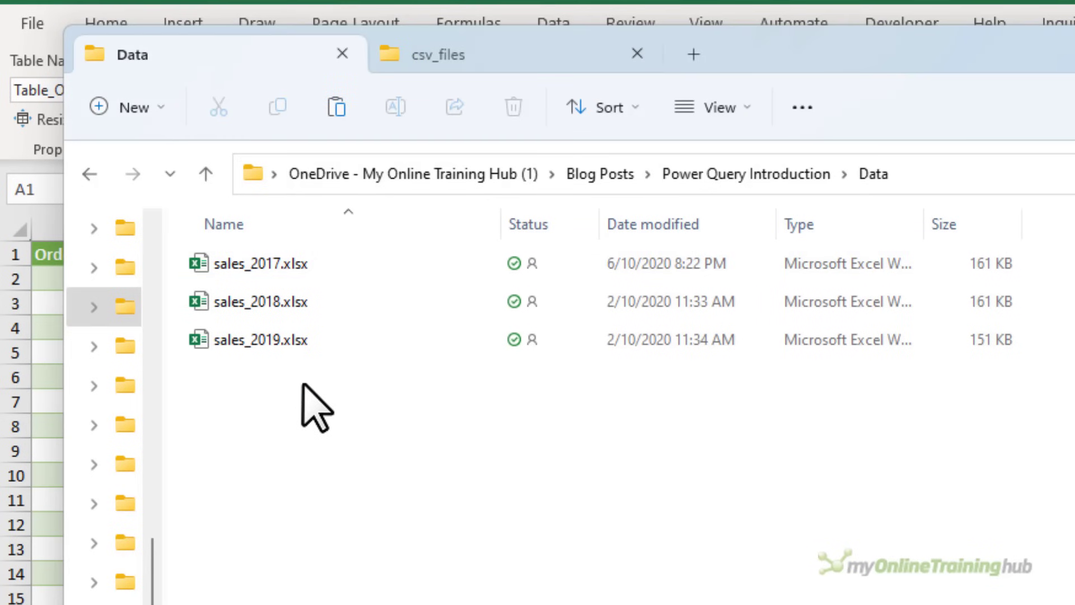
key(ctrl+v)
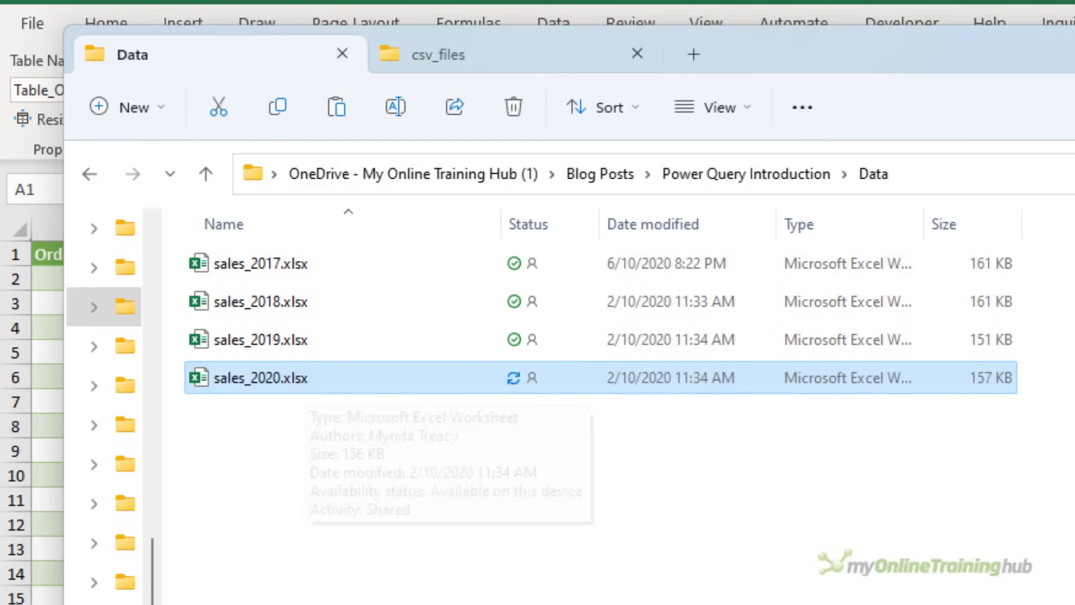
key(alt+Tab)
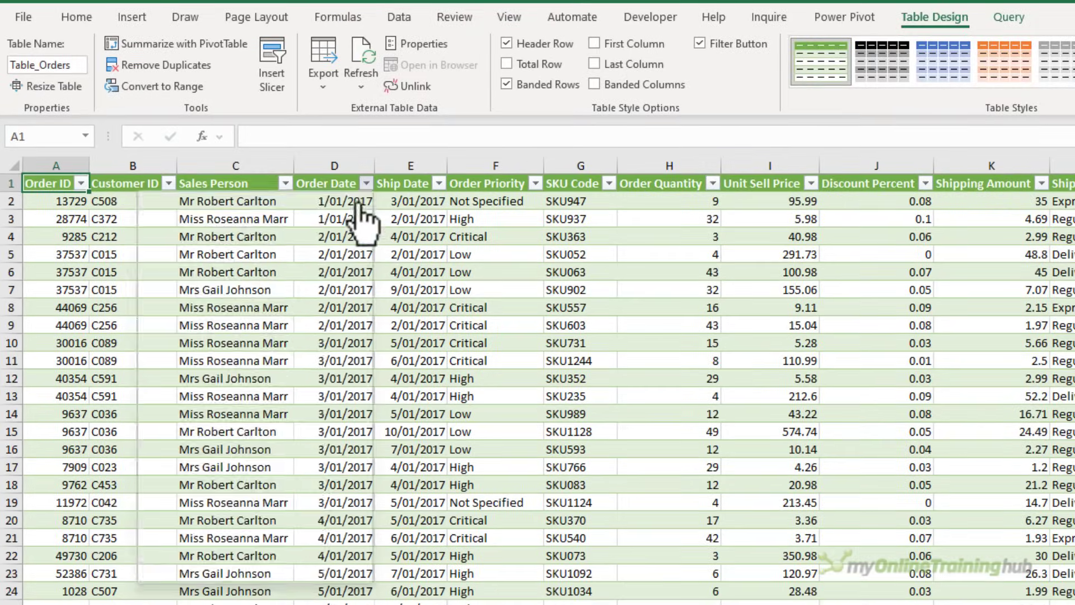
click(507, 254)
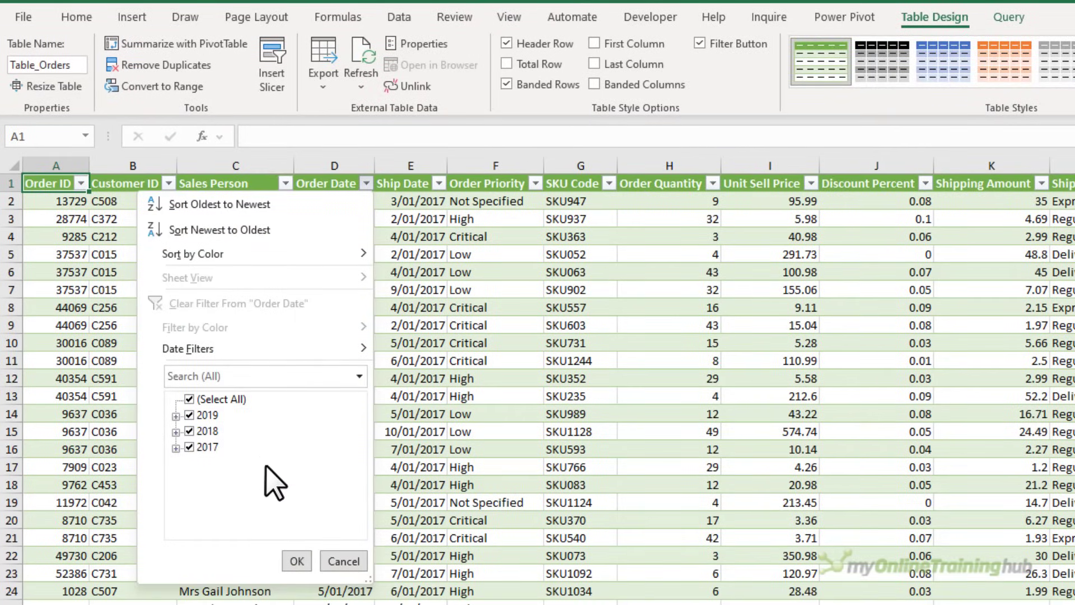
click(297, 561)
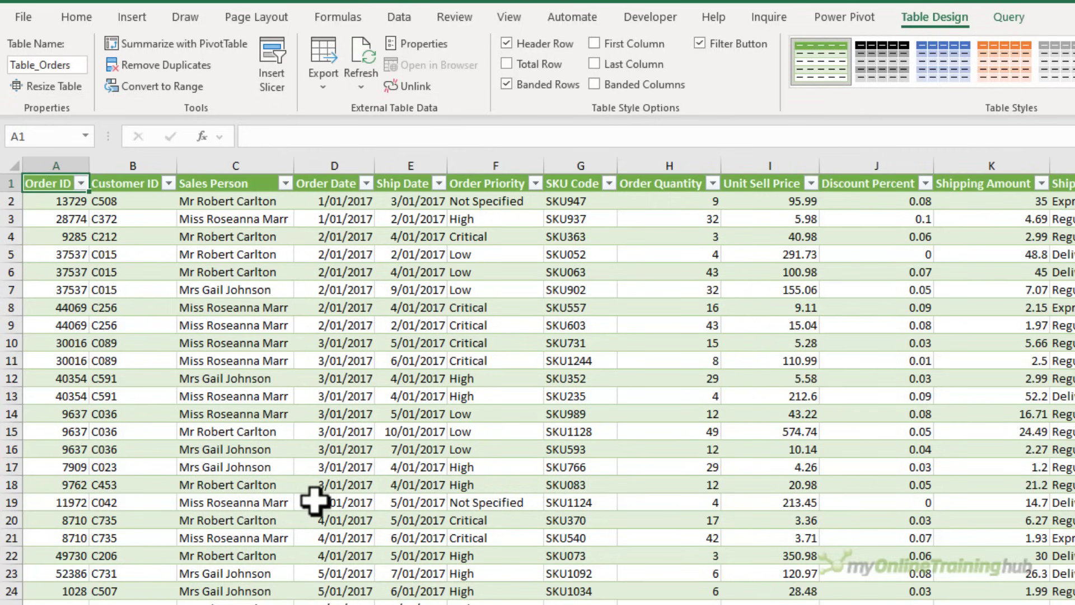
right_click(403, 396)
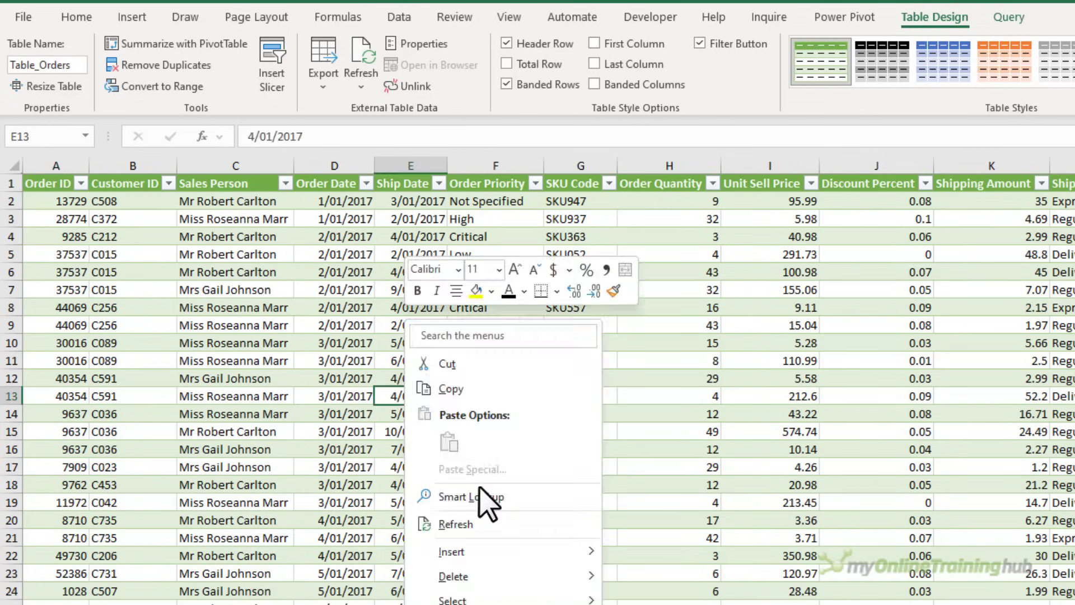
click(500, 515)
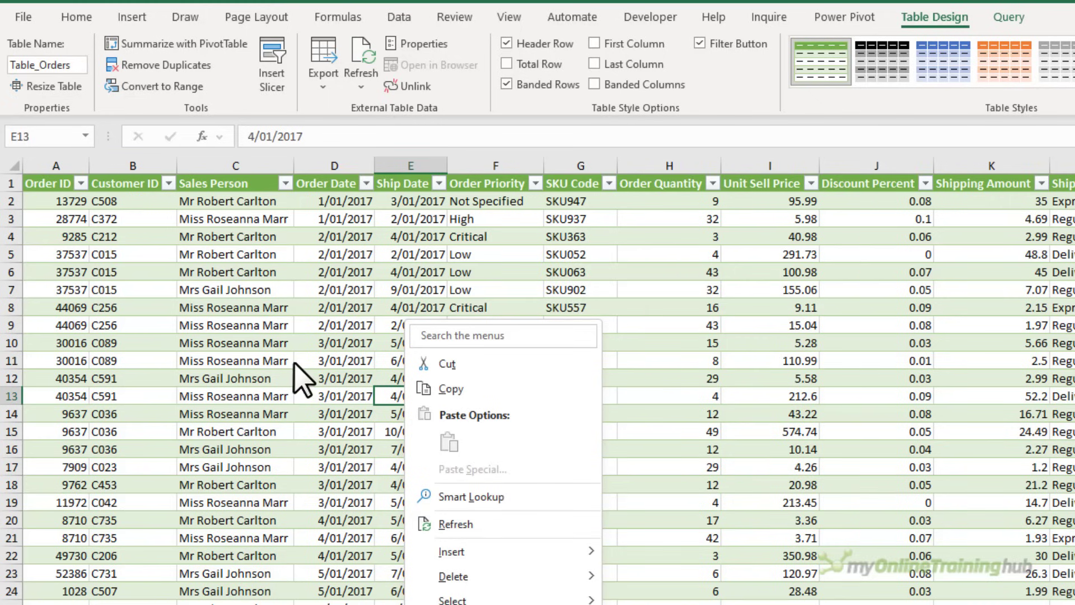
click(363, 84)
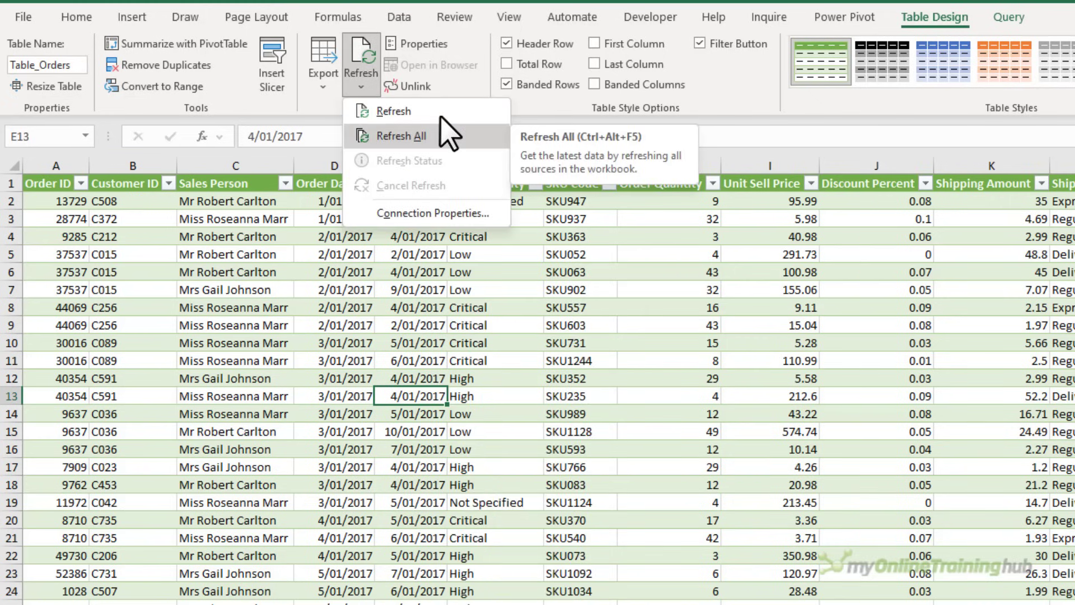
click(622, 277)
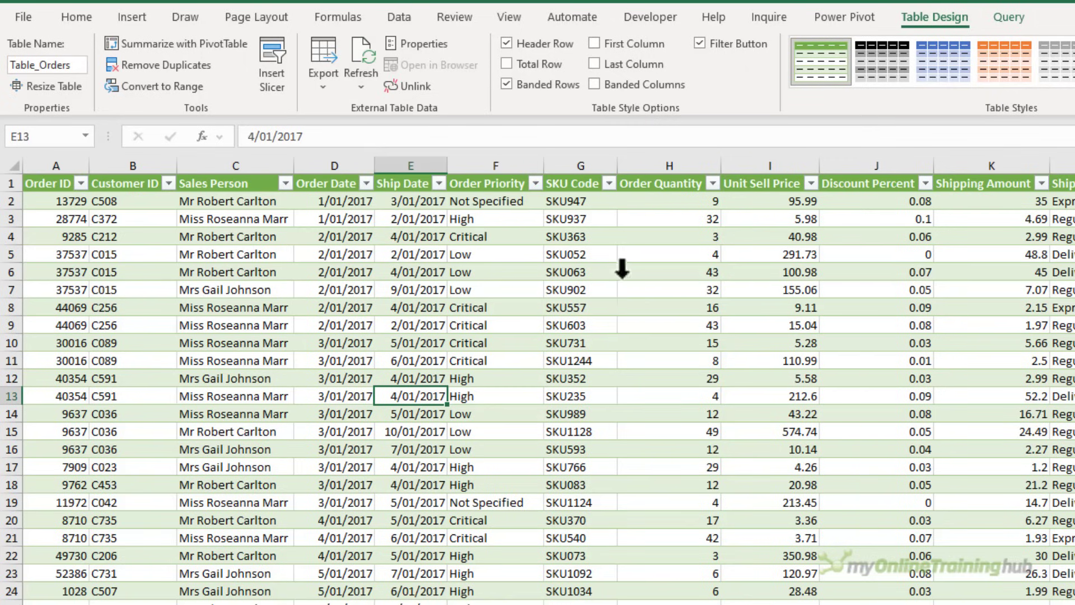
click(399, 17)
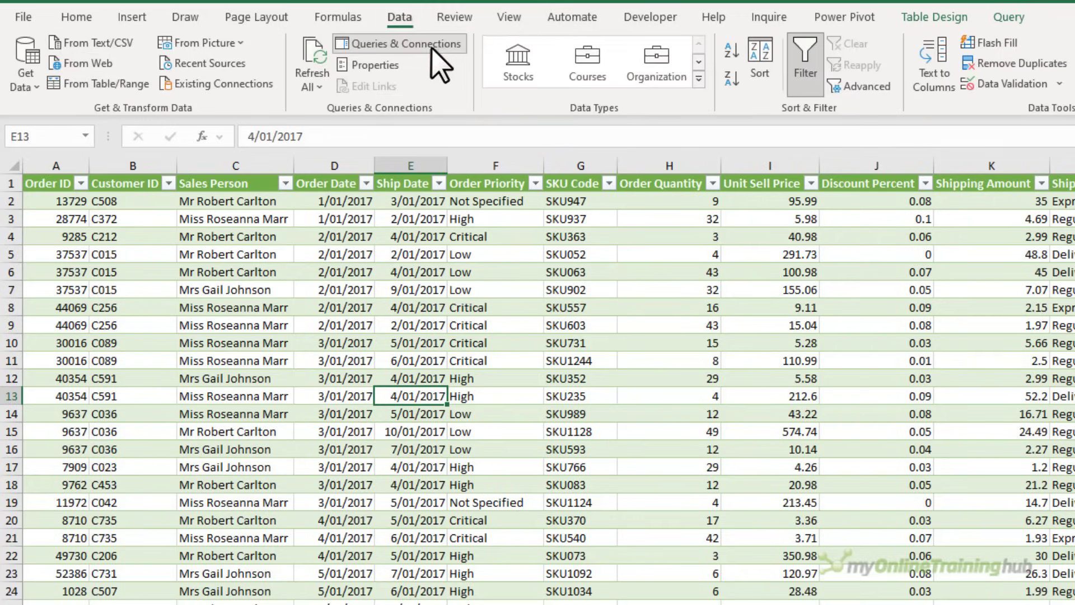
click(435, 51)
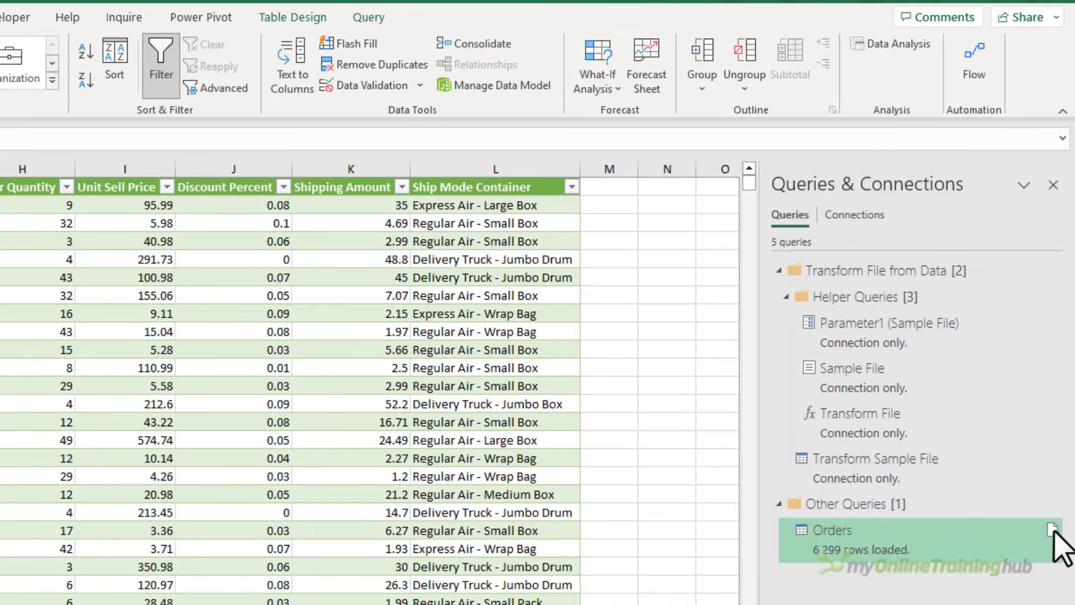
mouse_move(1054, 533)
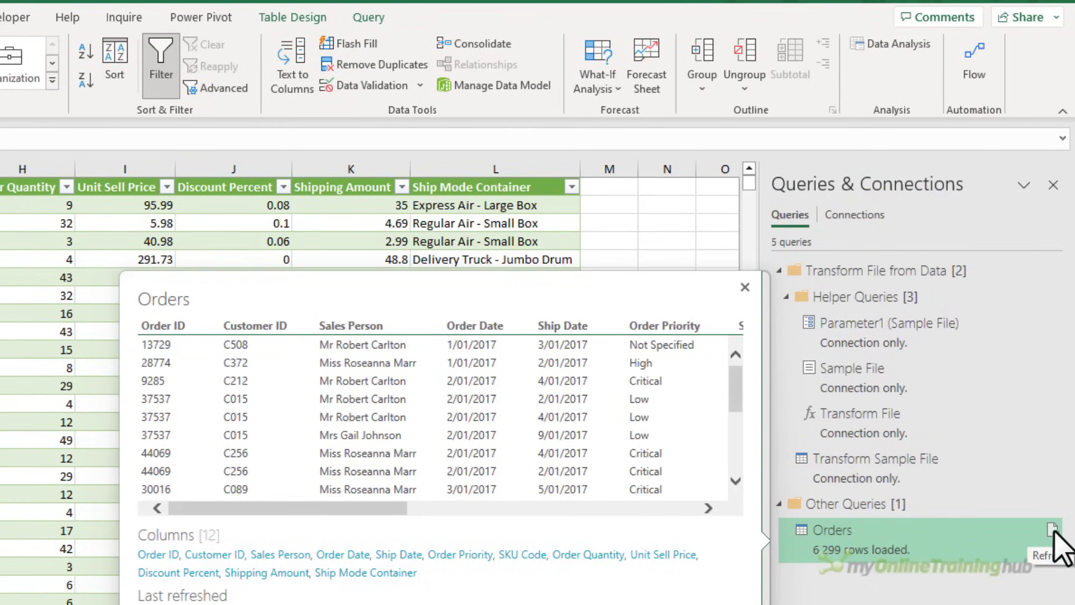
click(1052, 530)
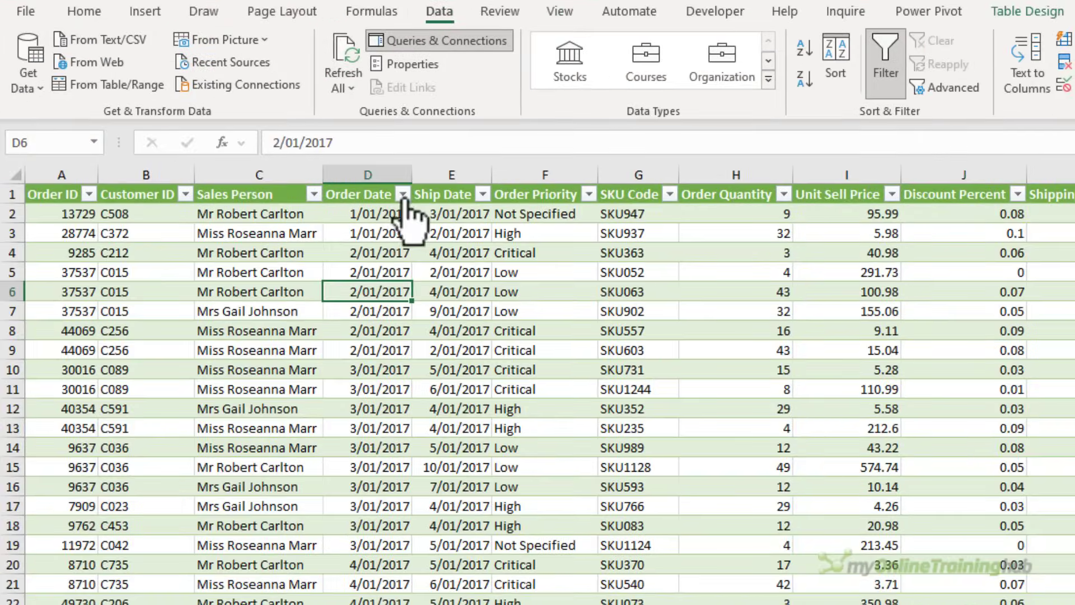
click(402, 194)
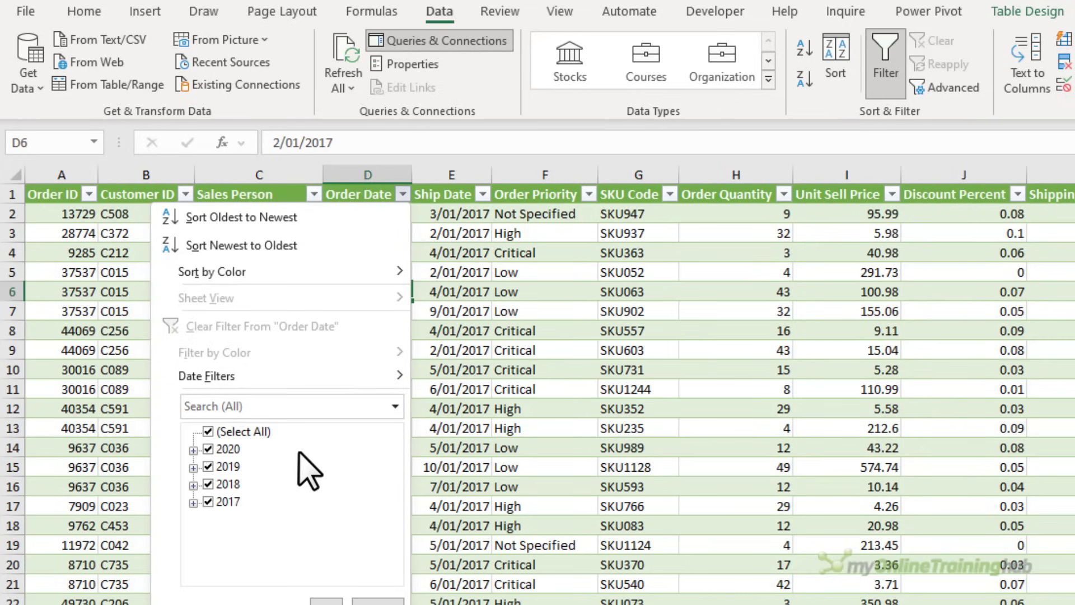
key(Escape)
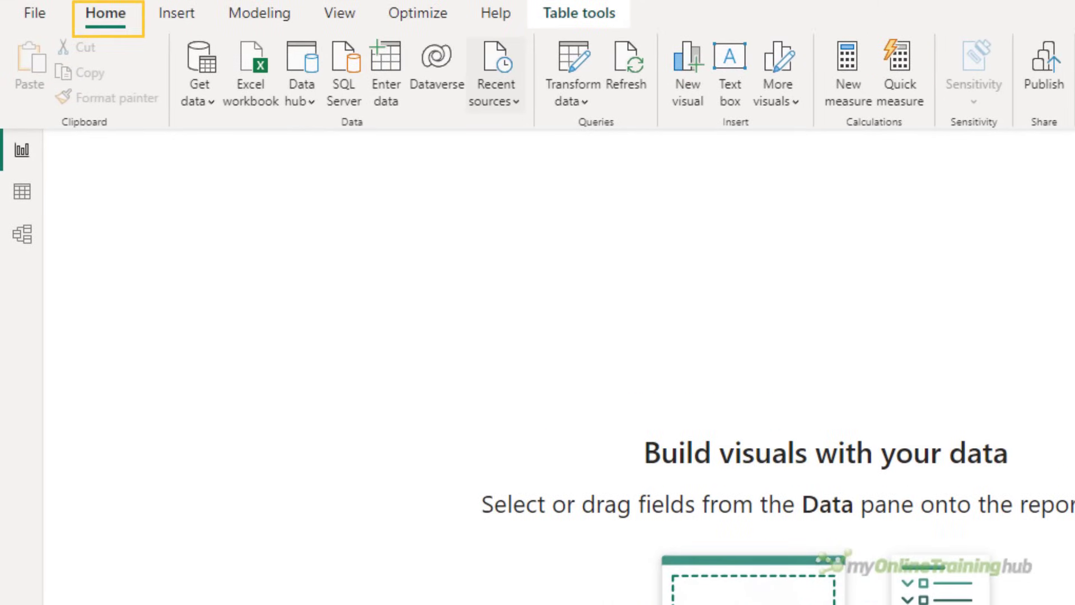
click(33, 188)
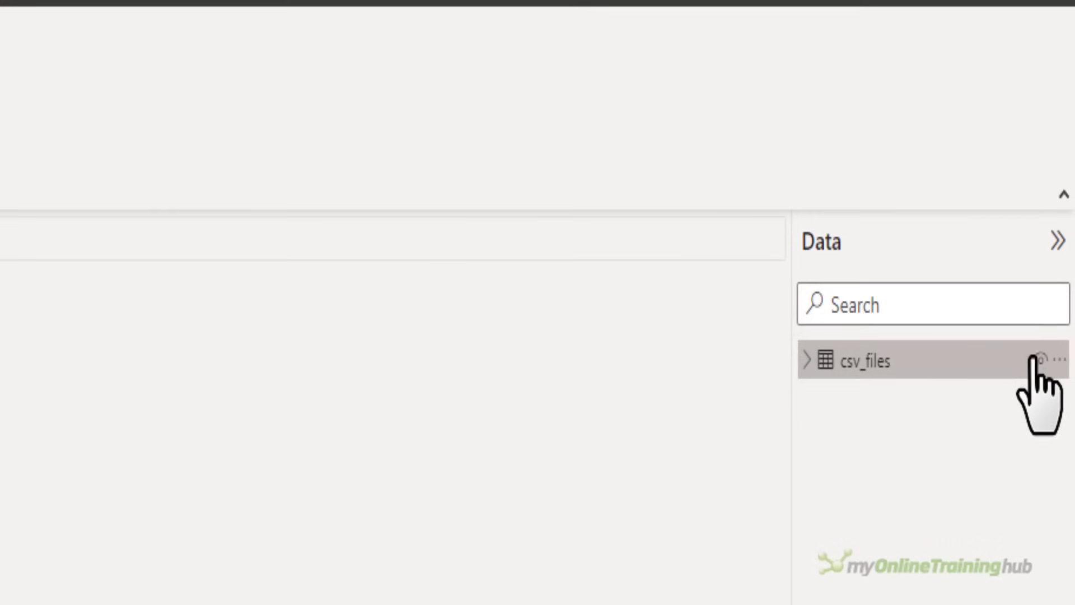
click(1054, 361)
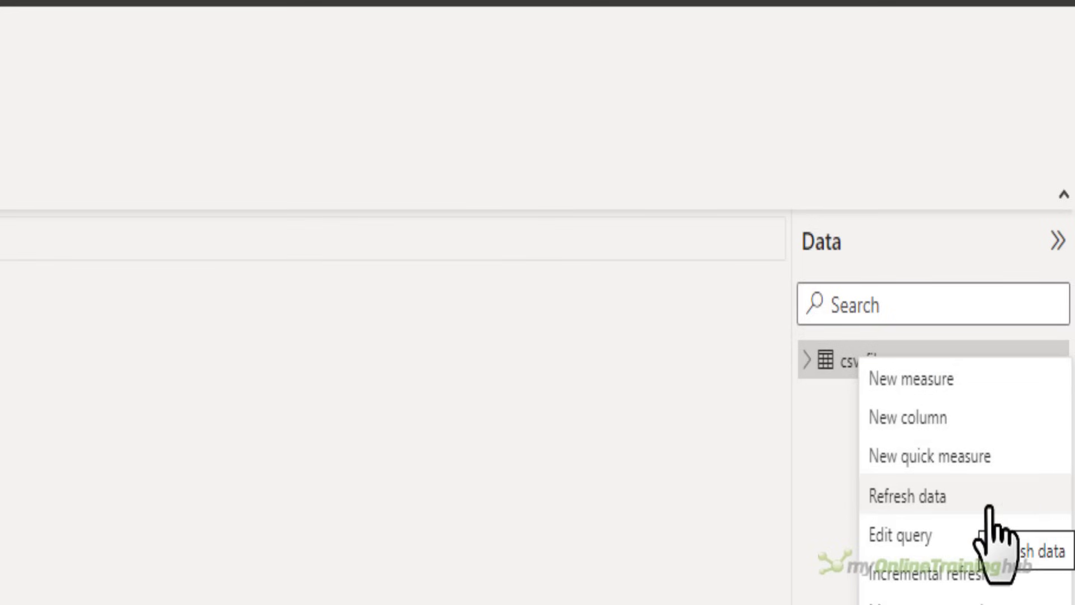